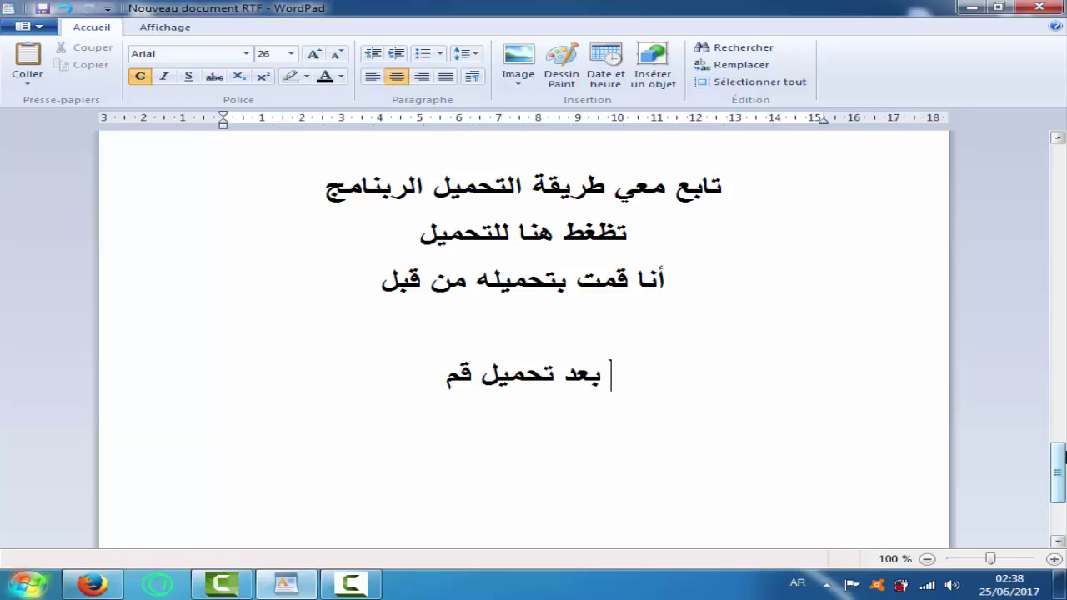
Step: Complete the current line to read "بعد تحميل قم بتوقيف أنترنت على الحاسوب بكي لا تواجه مشكلة في البرنامج"
text(بتوقيف)
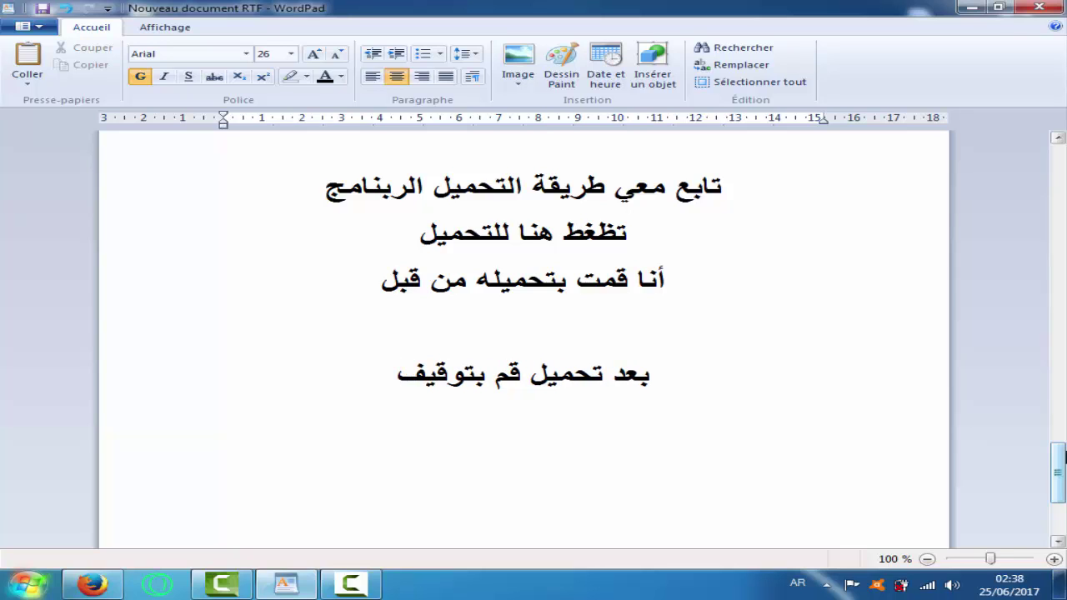
text( أنترنت على)
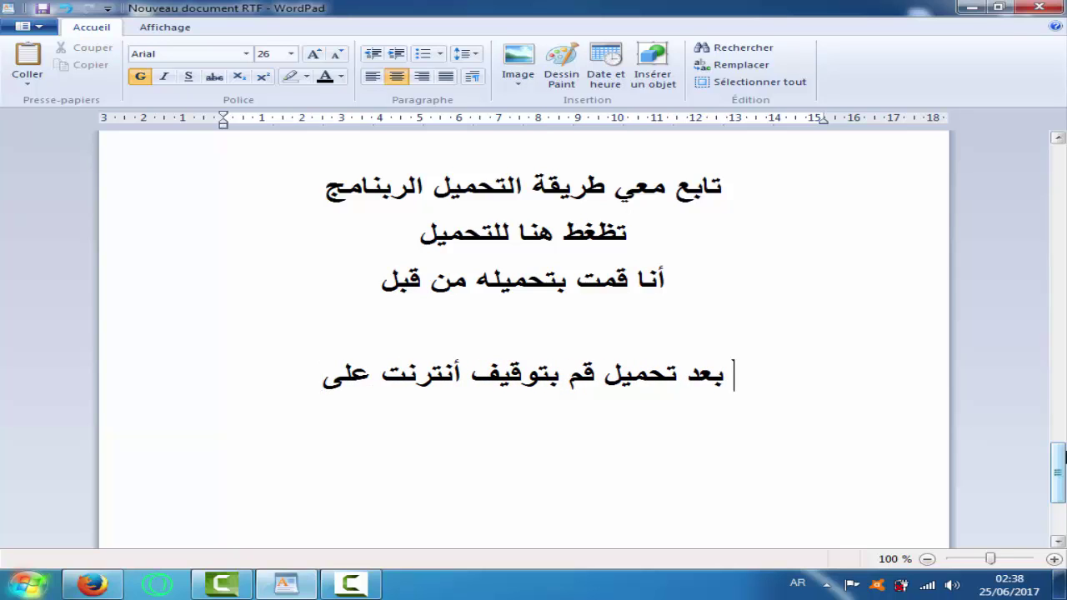
text( الحاسوب)
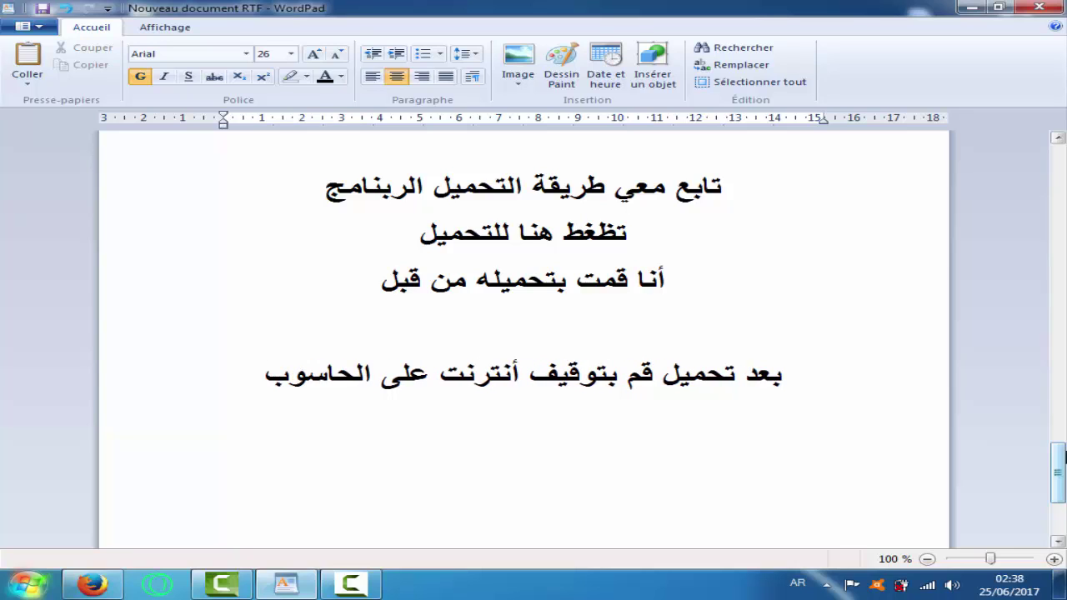
text( بكي)
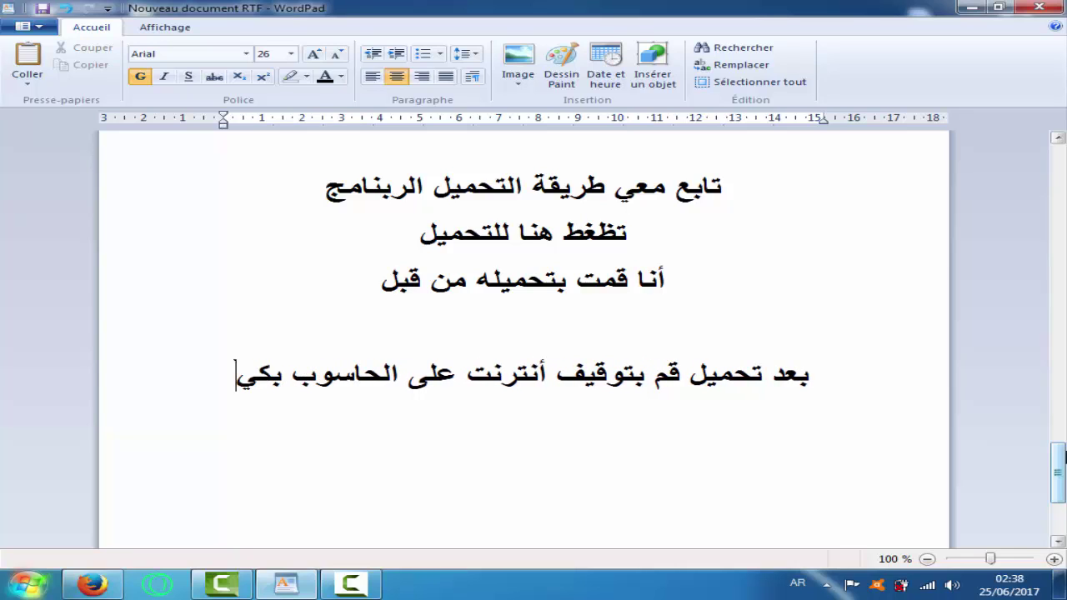
text( لا توا)
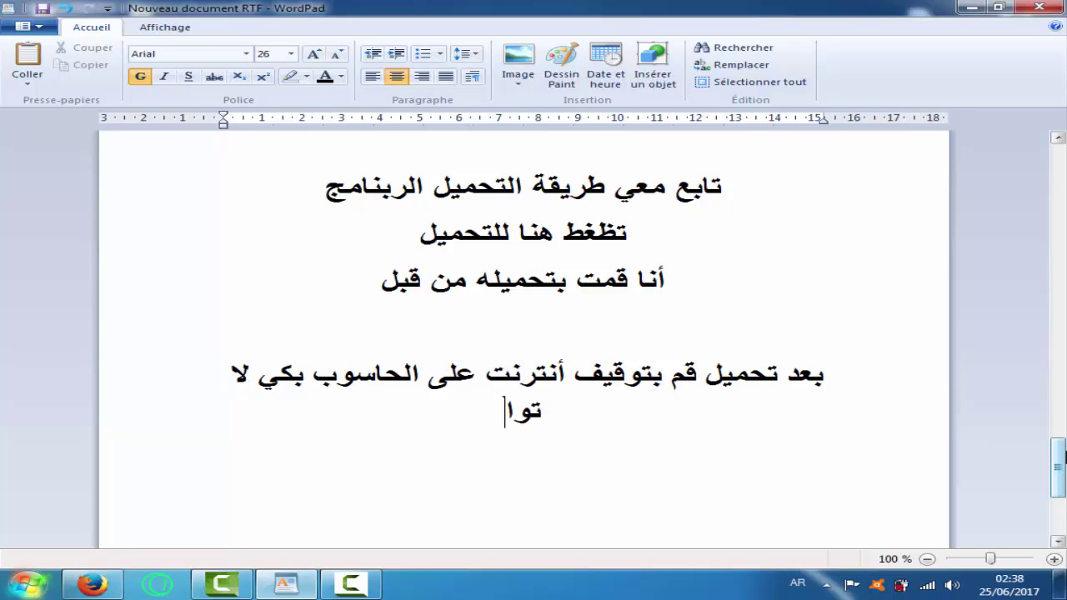
text(جخ)
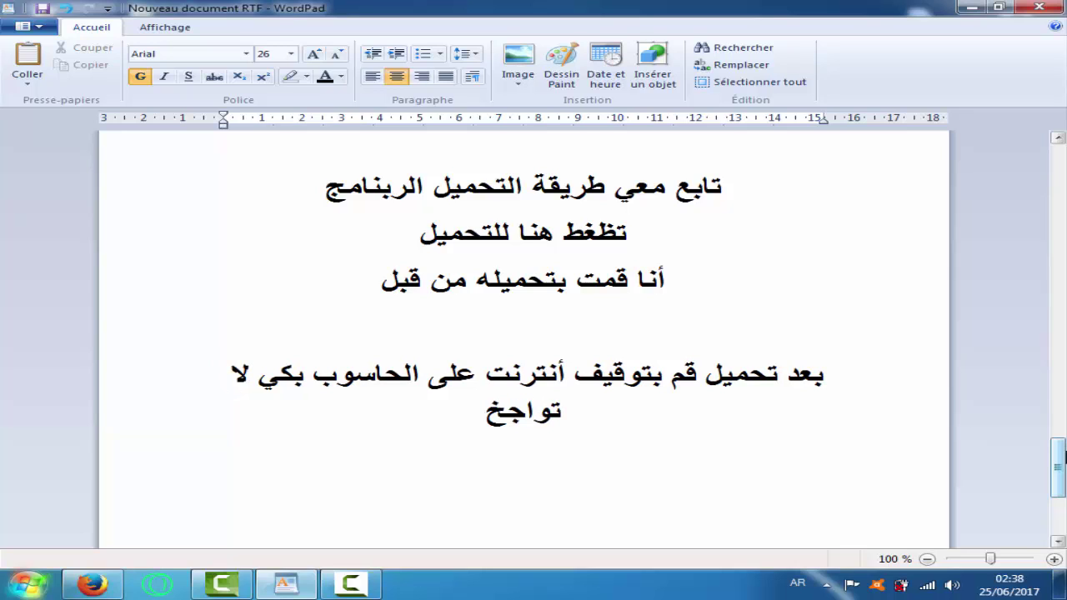
key(BackSpace)
text(ه مشكلة)
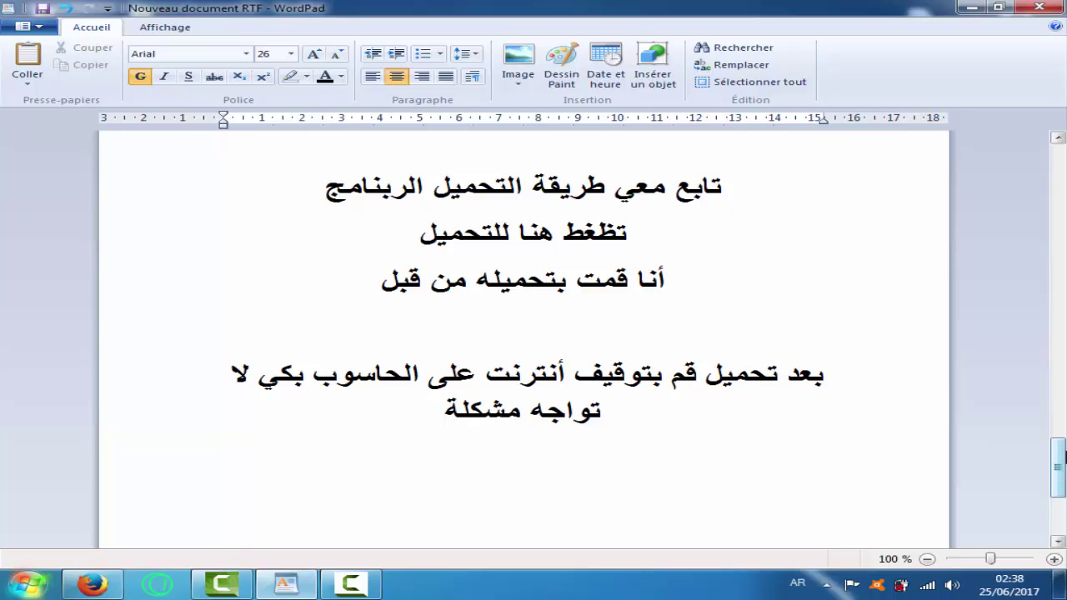
text( في البرنا)
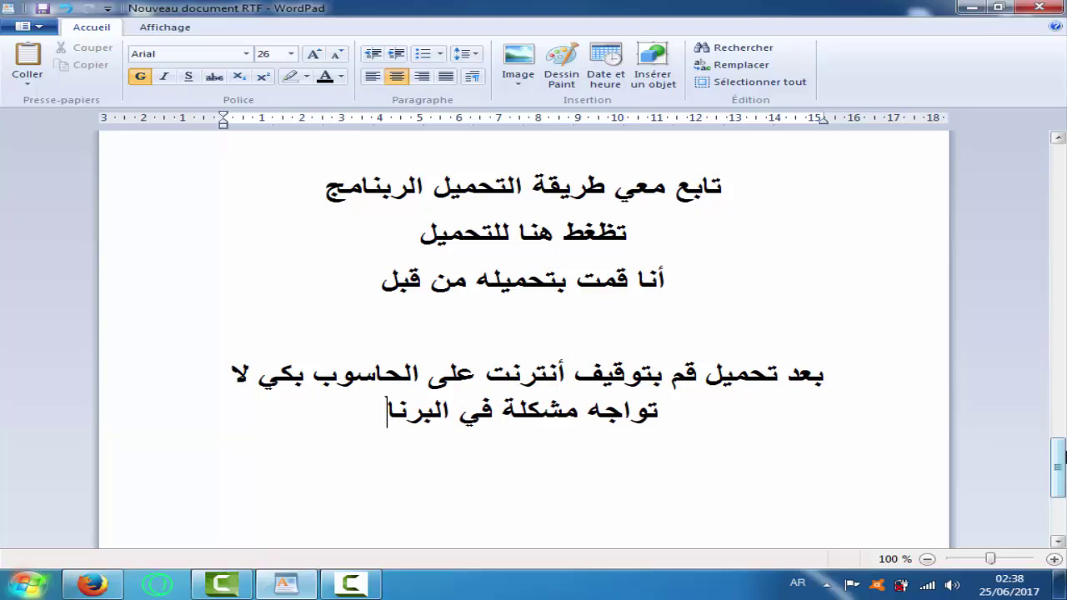
text(مج)
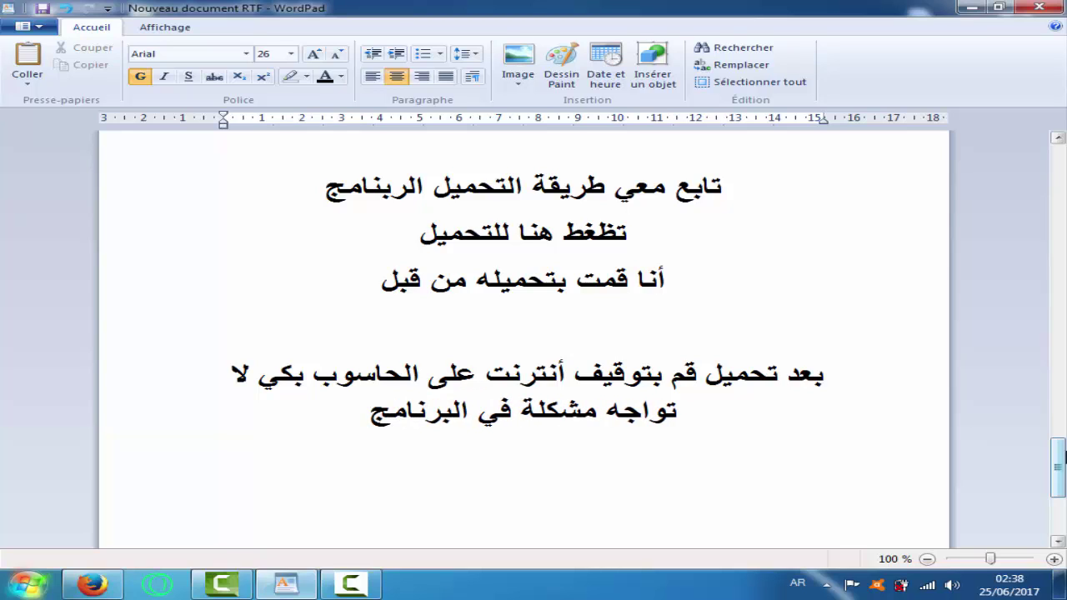
Step: Add a new line below reading "سأقوم بتثبيثه أولا تم أوقف الأنترنت"
key(Return)
text(سأقو)
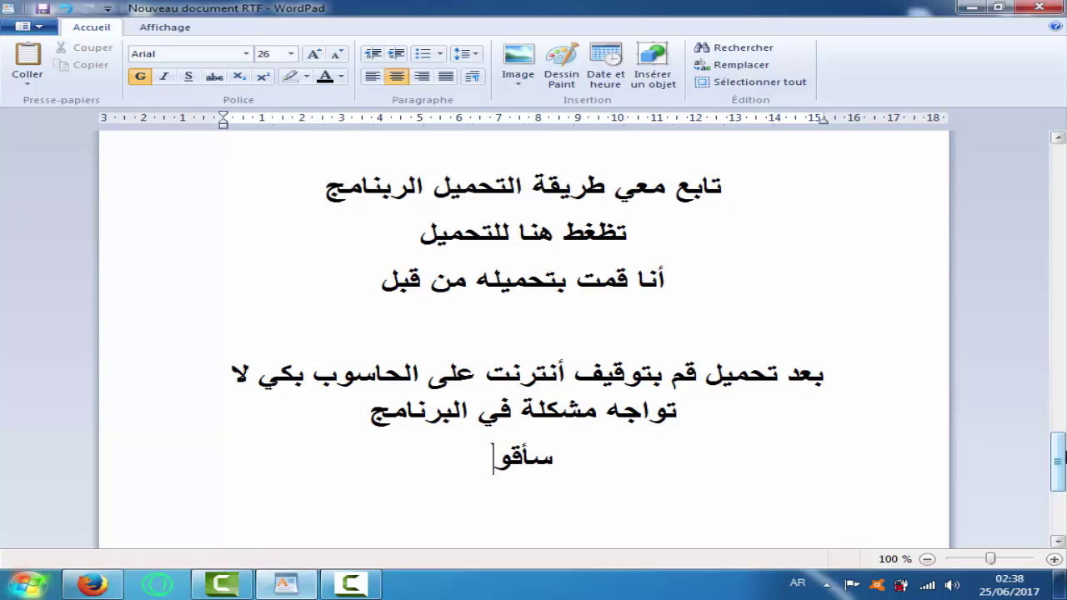
text(م بتثب)
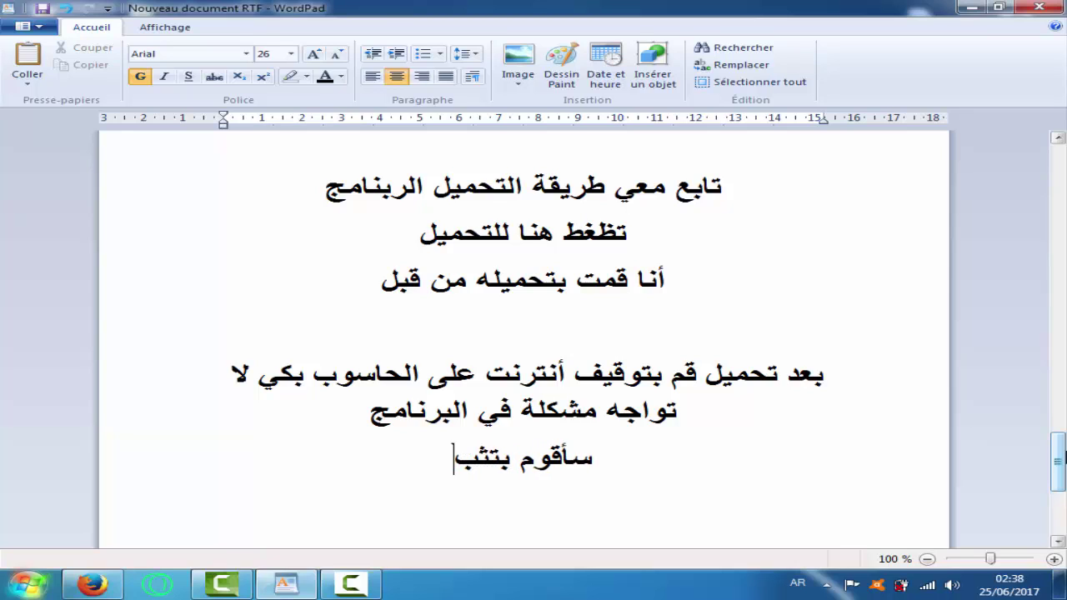
text(يثه أولا تقم)
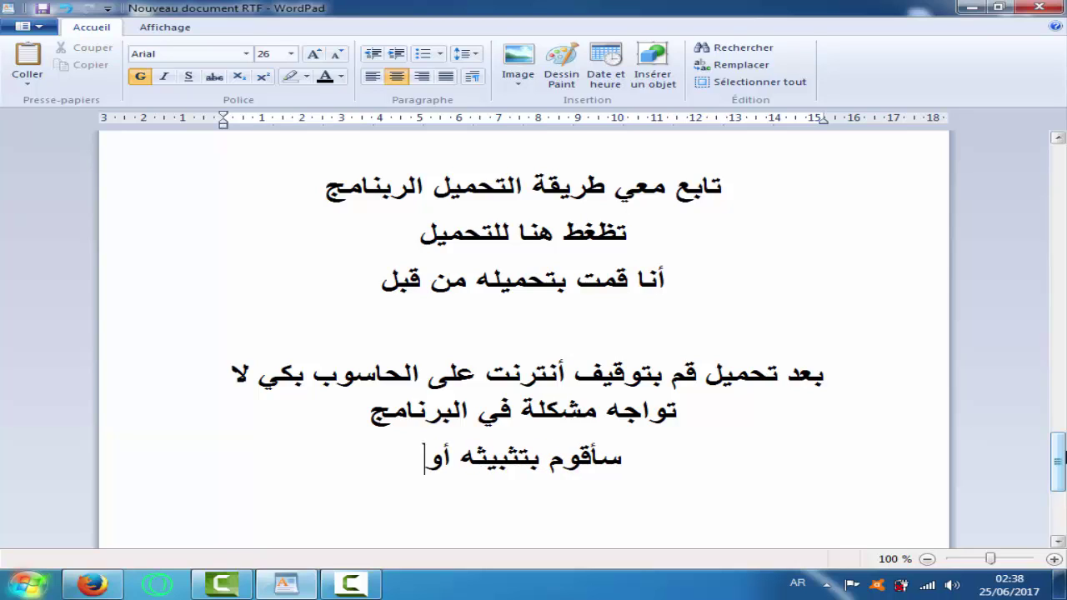
key(BackSpace)
key(BackSpace)
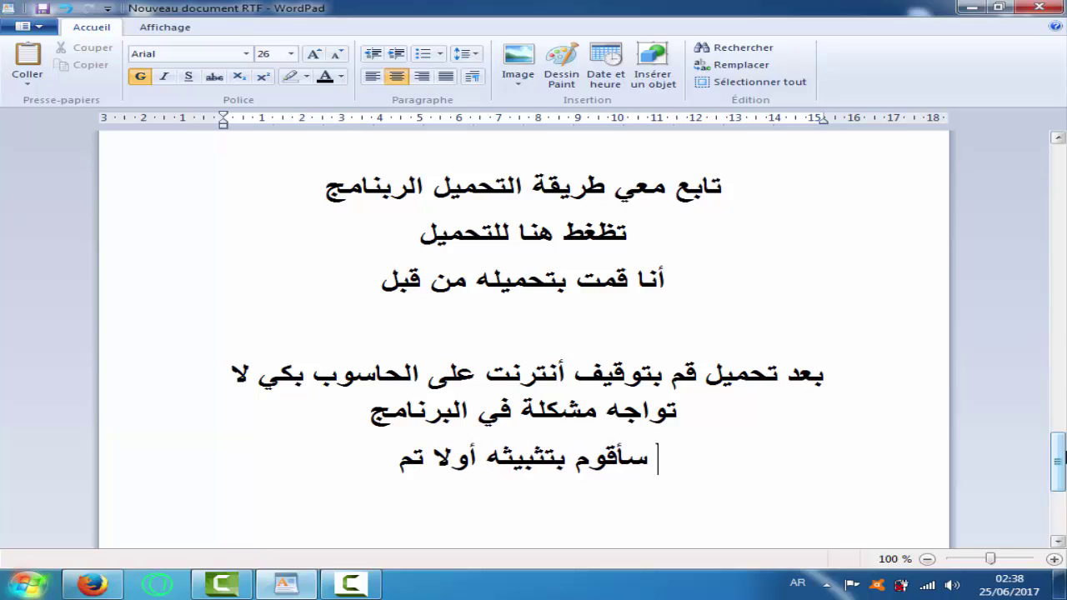
text(م أوقف)
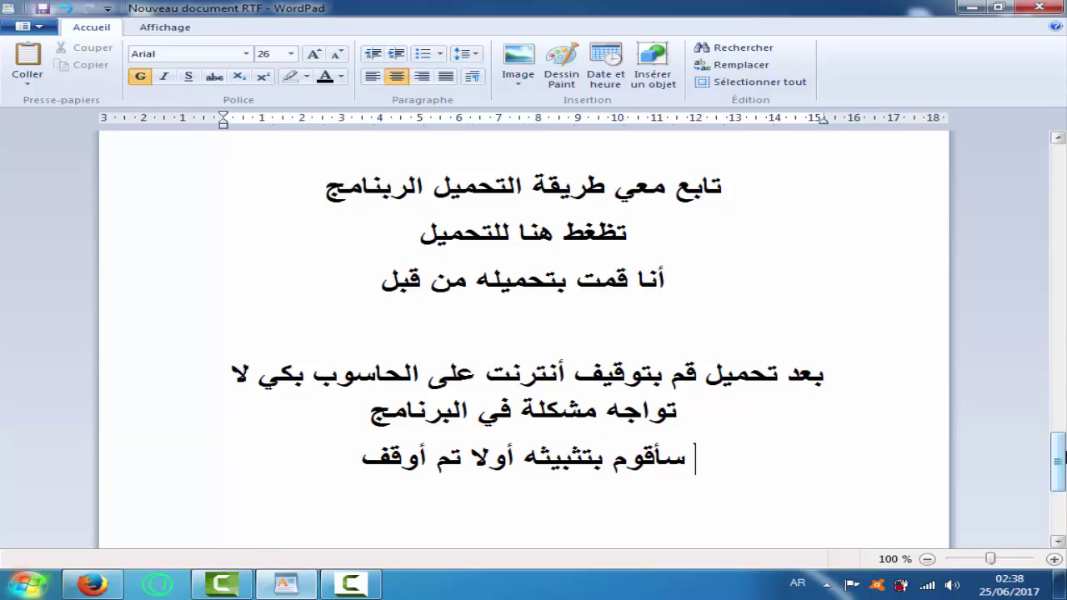
text( الأنت)
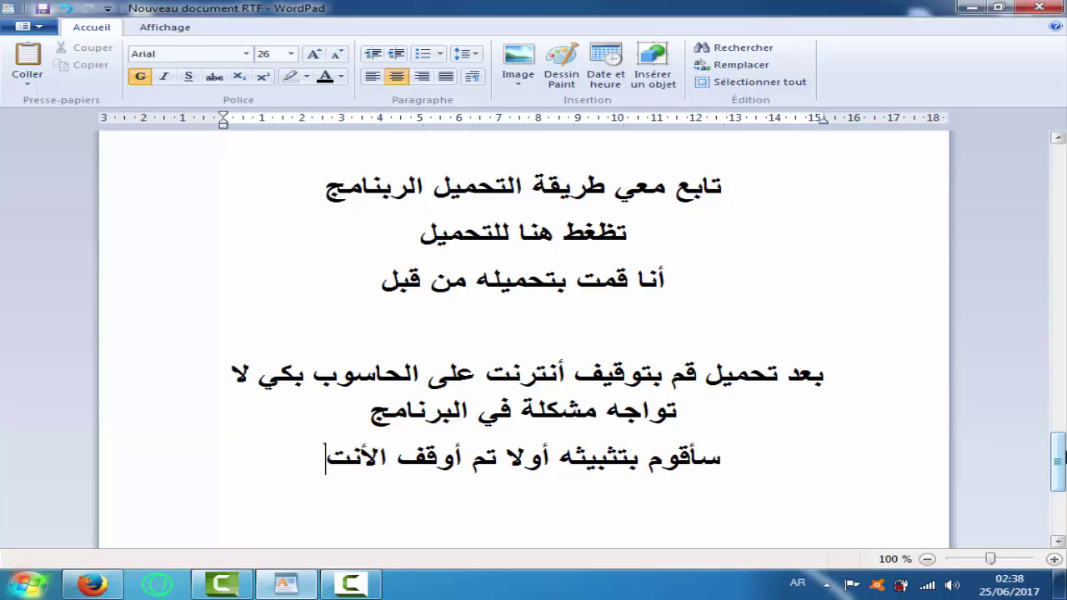
text(رنت)
Step: After a blank line, add the text "تابع معي طريقة التثبيث" followed by empty lines
key(Return)
key(Return)
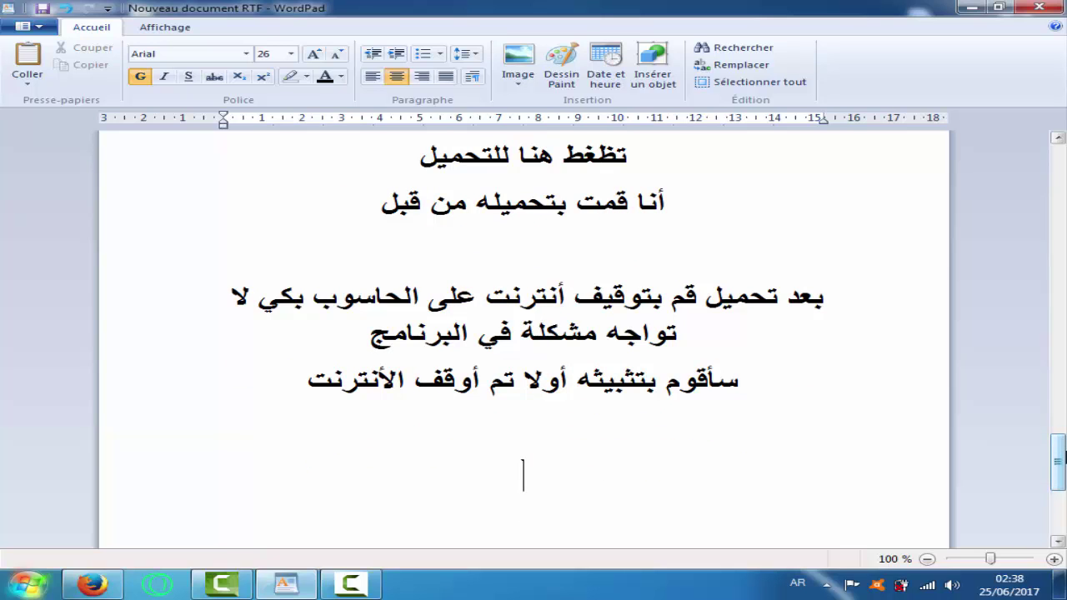
text(تابع م)
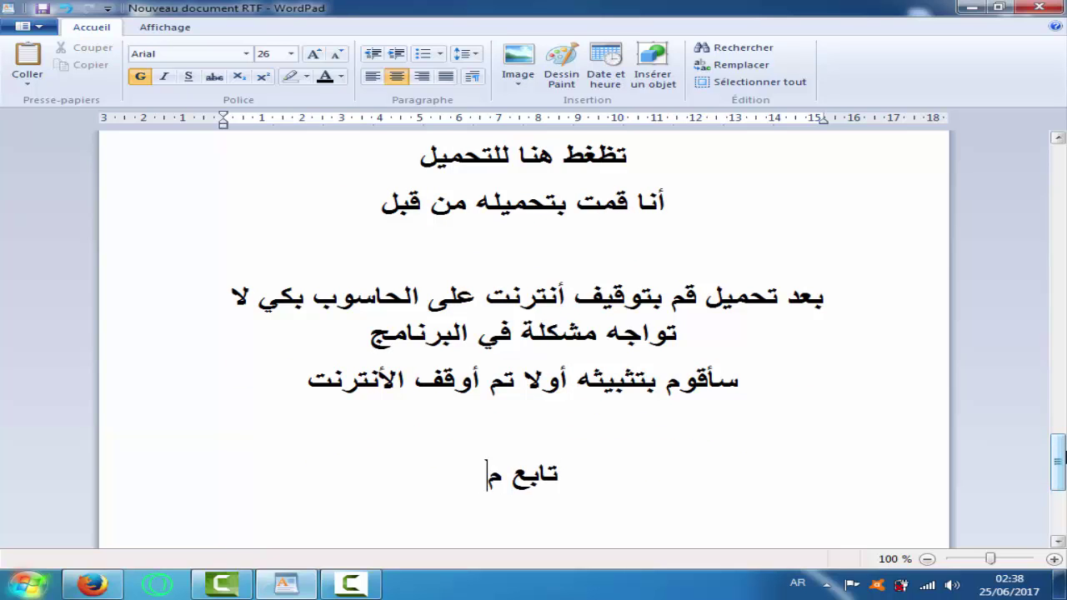
text(عي ط)
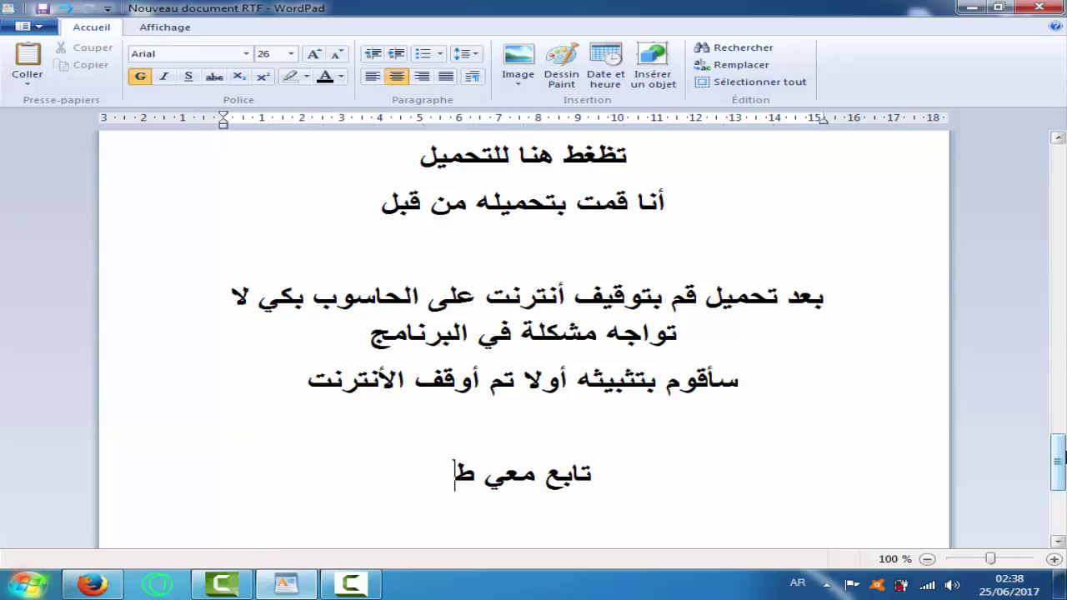
text(ريقة الت)
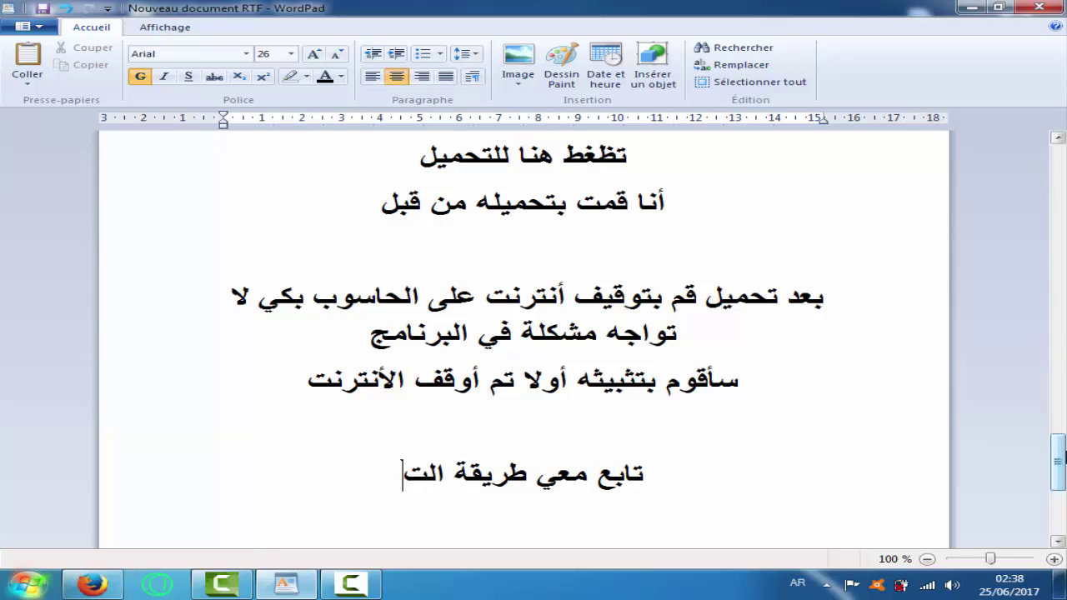
text(ثبيث)
key(Return)
key(Return)
key(Return)
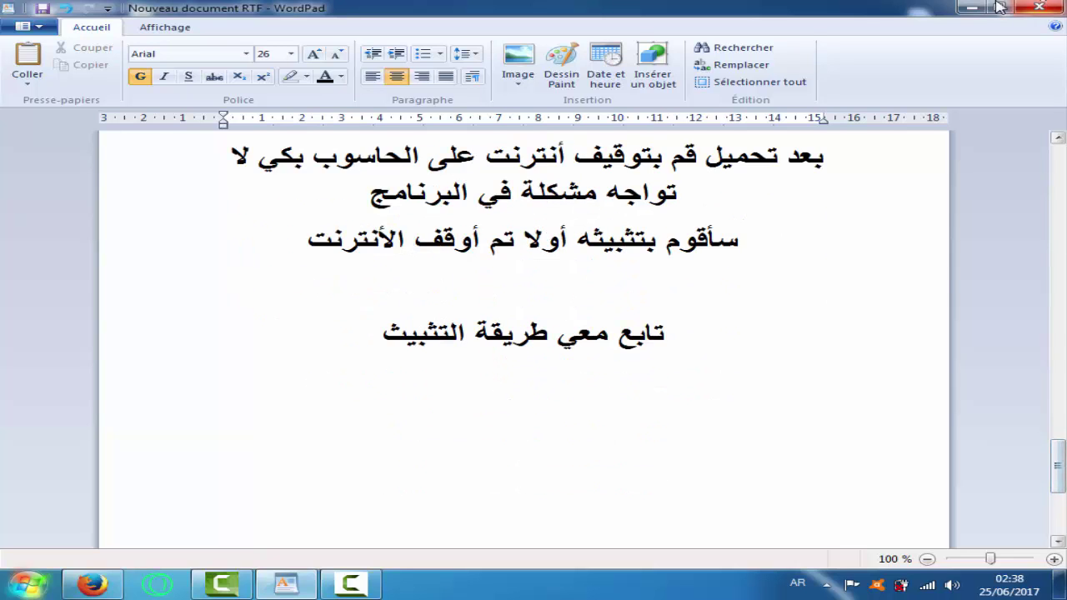
Step: Minimize the document and extract the crazy talk 7 archive on the desktop into a folder of the same name
click(972, 7)
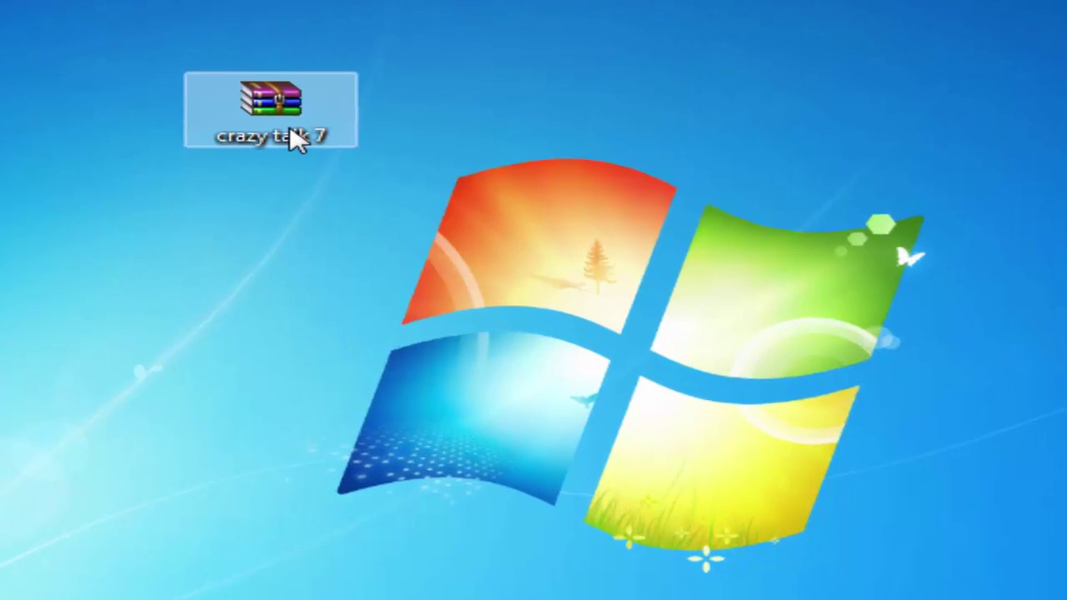
right_click(296, 140)
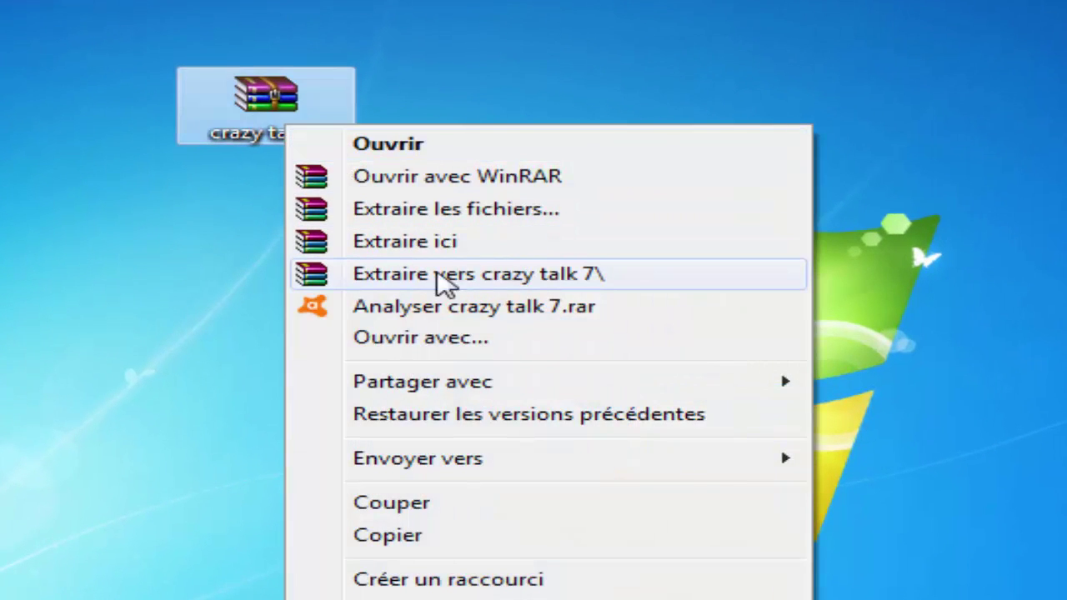
click(501, 276)
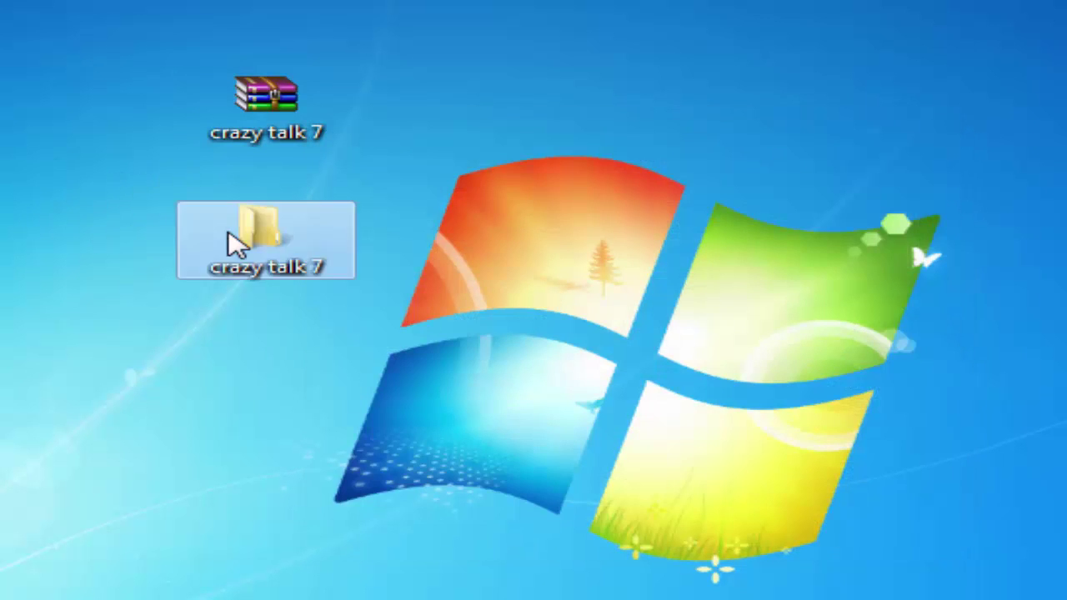
Step: Delete the crazy talk 7 archive from the desktop and open the extracted folder down to the subfolder holding the installer
click(255, 129)
key(Delete)
drag(148, 124, 281, 336)
double_click(305, 263)
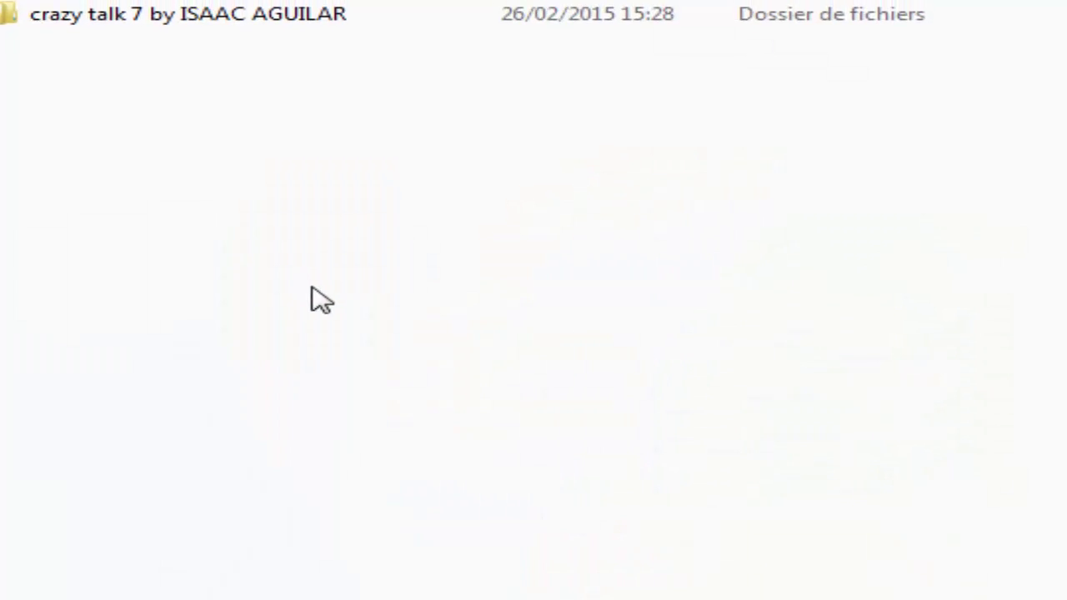
double_click(192, 19)
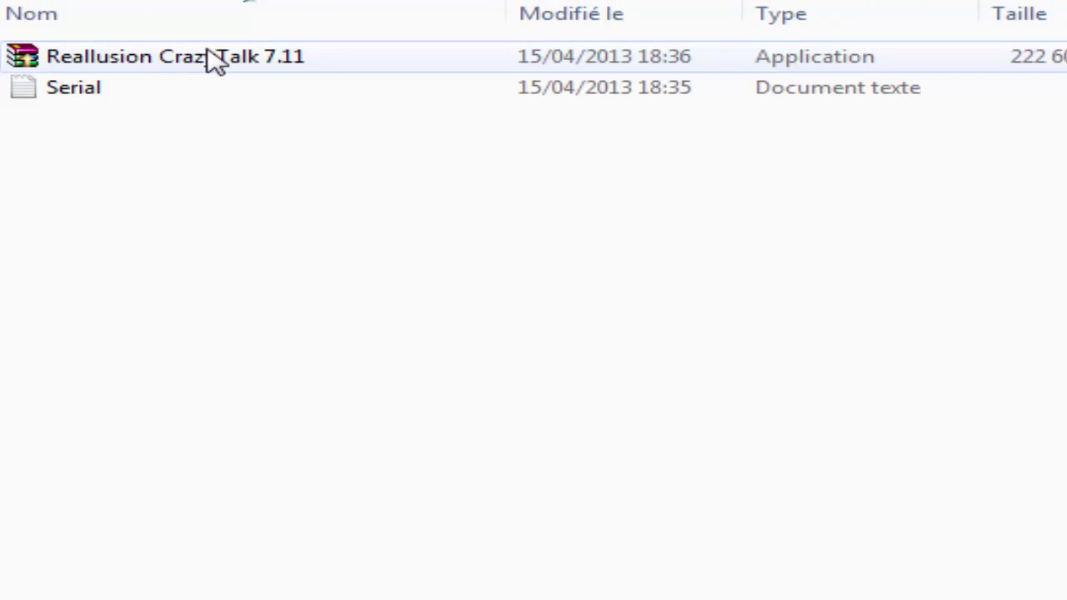
Step: Run the Reallusion CrazyTalk 7.11 installer and minimize the folder window to bring the setup wizard into view
click(159, 64)
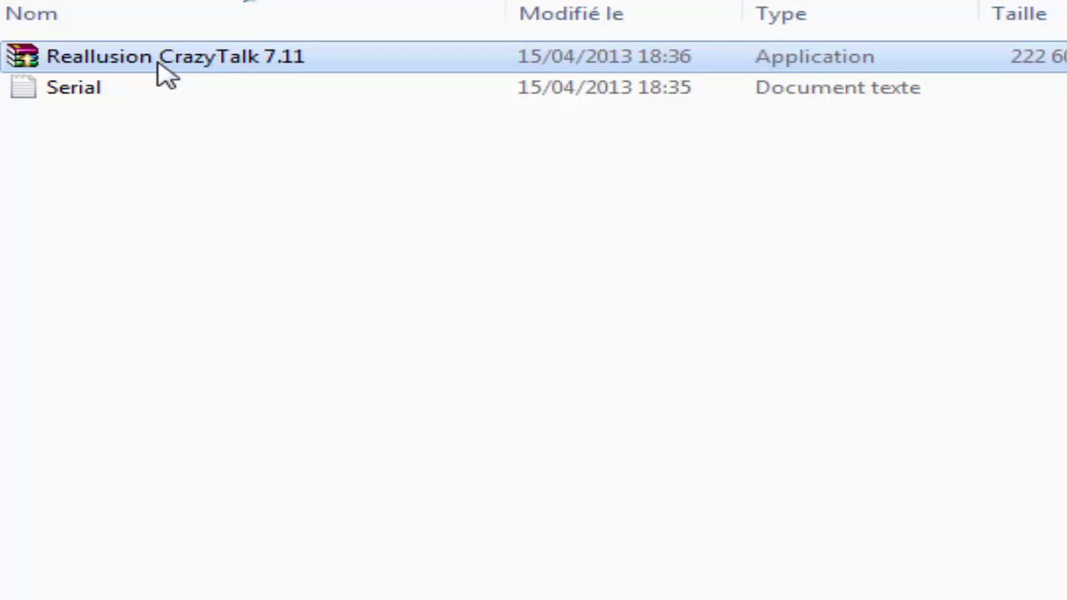
double_click(167, 75)
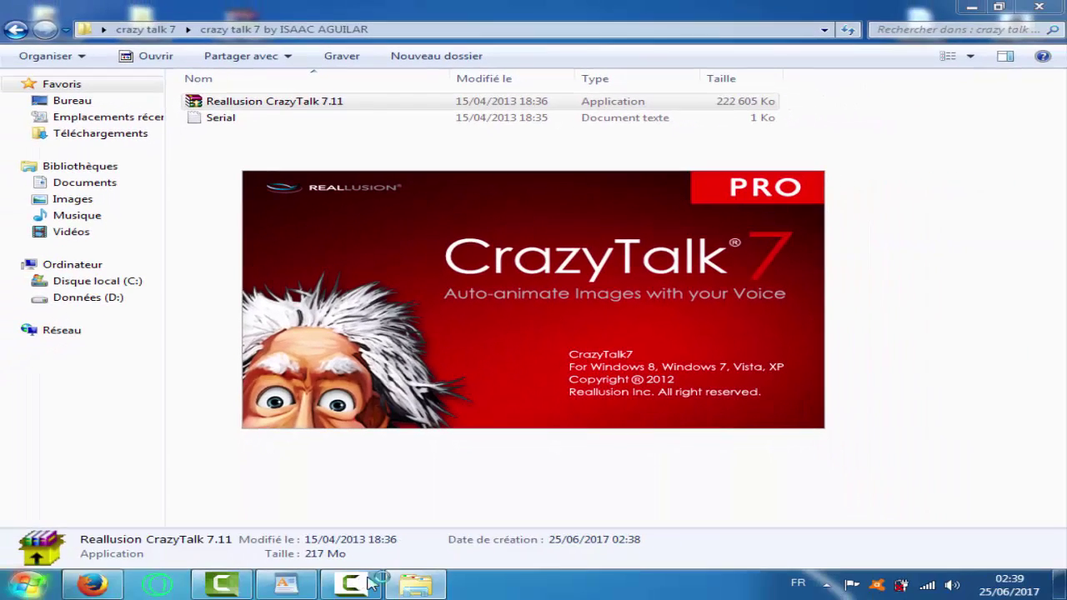
click(352, 584)
click(352, 584)
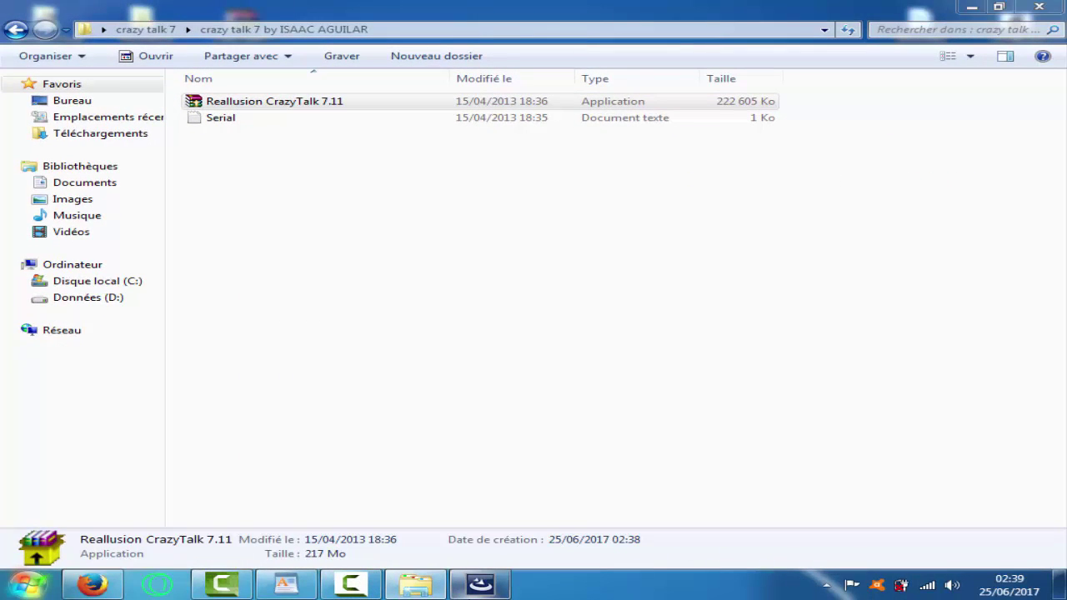
click(972, 7)
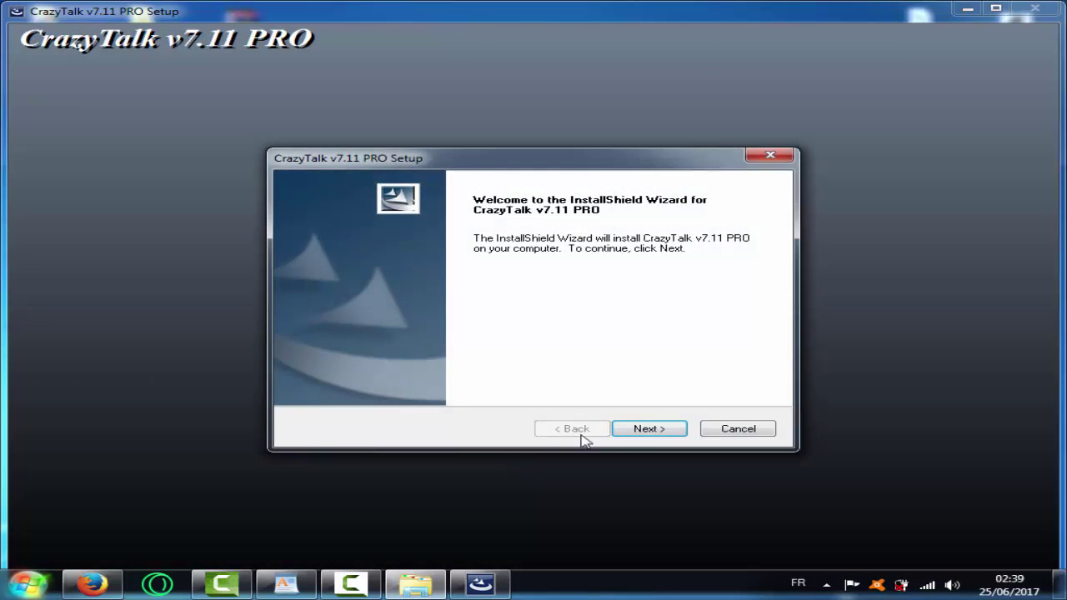
Step: Go past the setup welcome page, accept the terms of the license agreement and continue
click(656, 431)
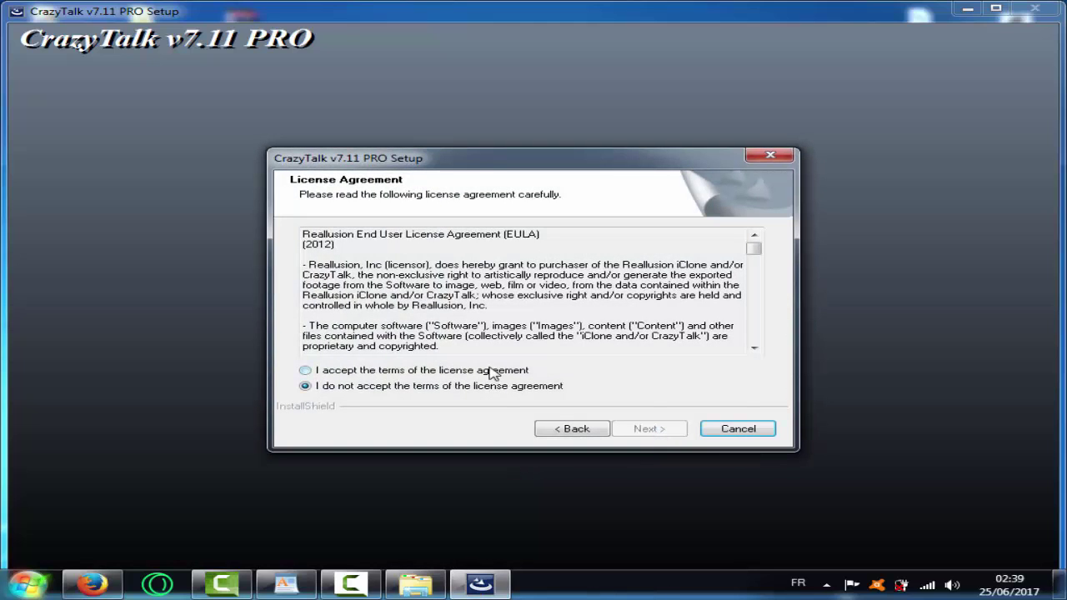
click(492, 372)
click(656, 431)
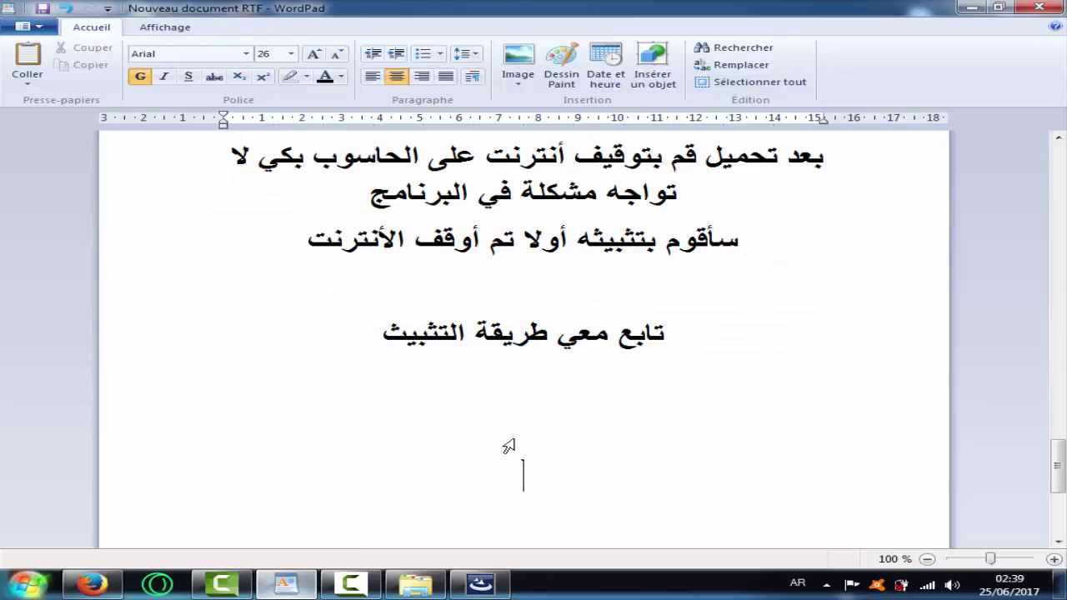
Step: Switch back to the WordPad document and add the line "نأتي إلى تركيب السريال" below the existing text
click(286, 583)
text(أت)
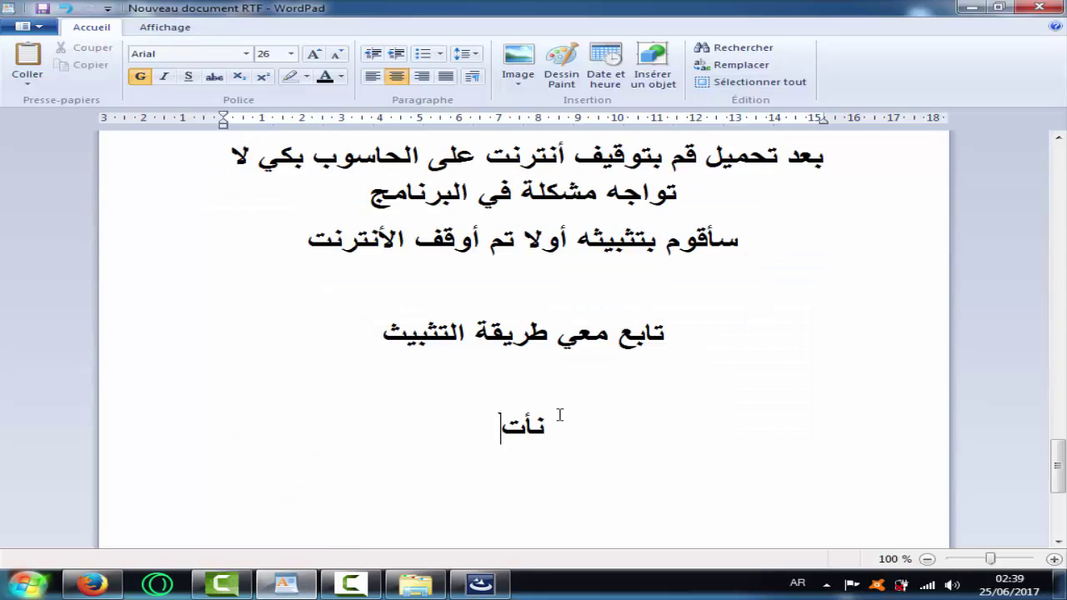
text(ي إلى)
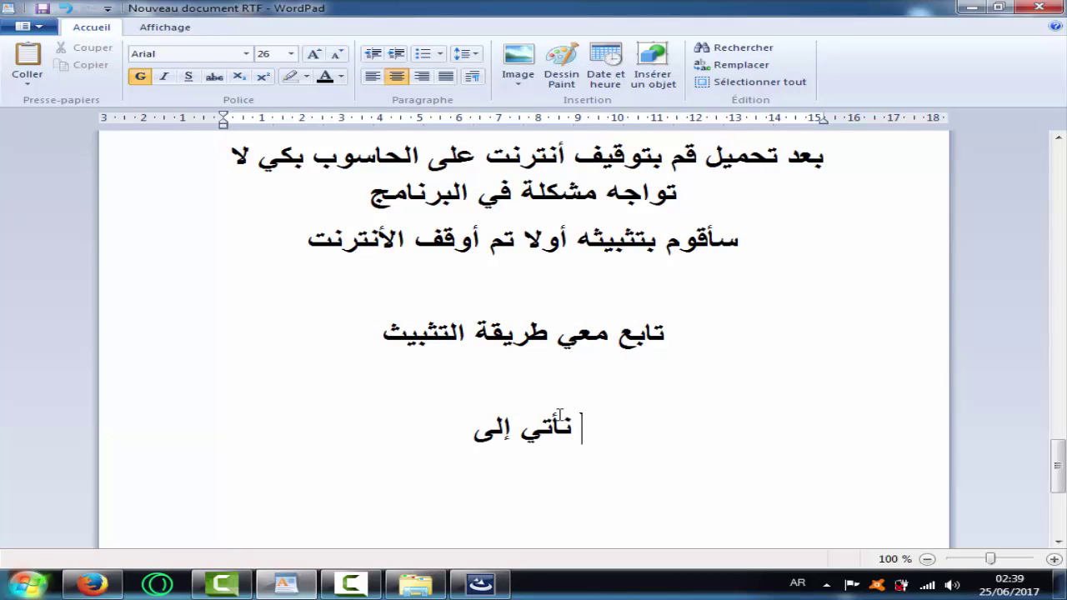
text( تركيب الر)
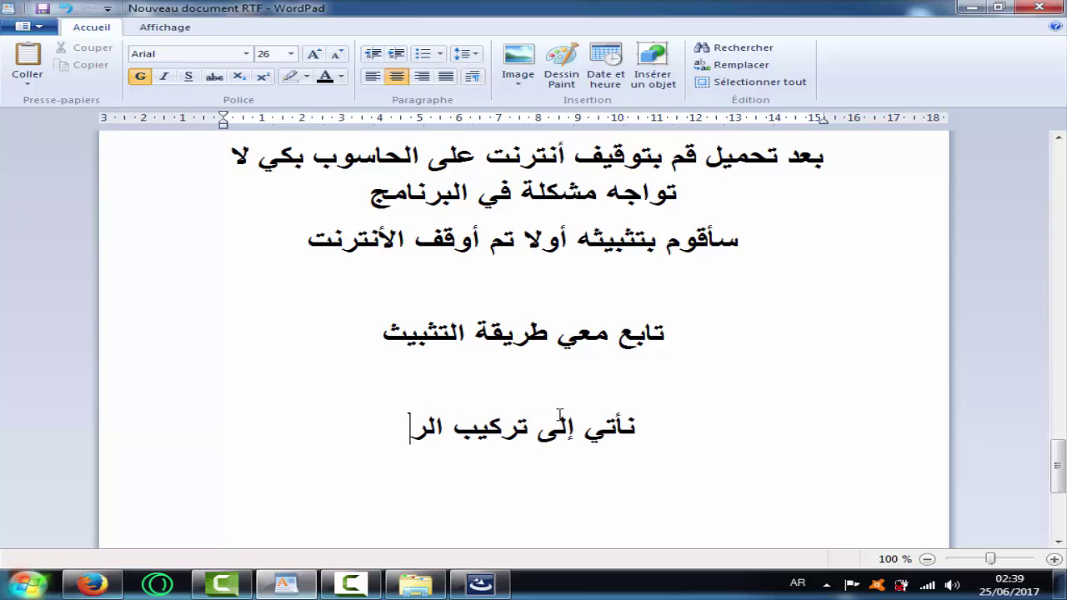
key(BackSpace)
text(سريال)
key(Return)
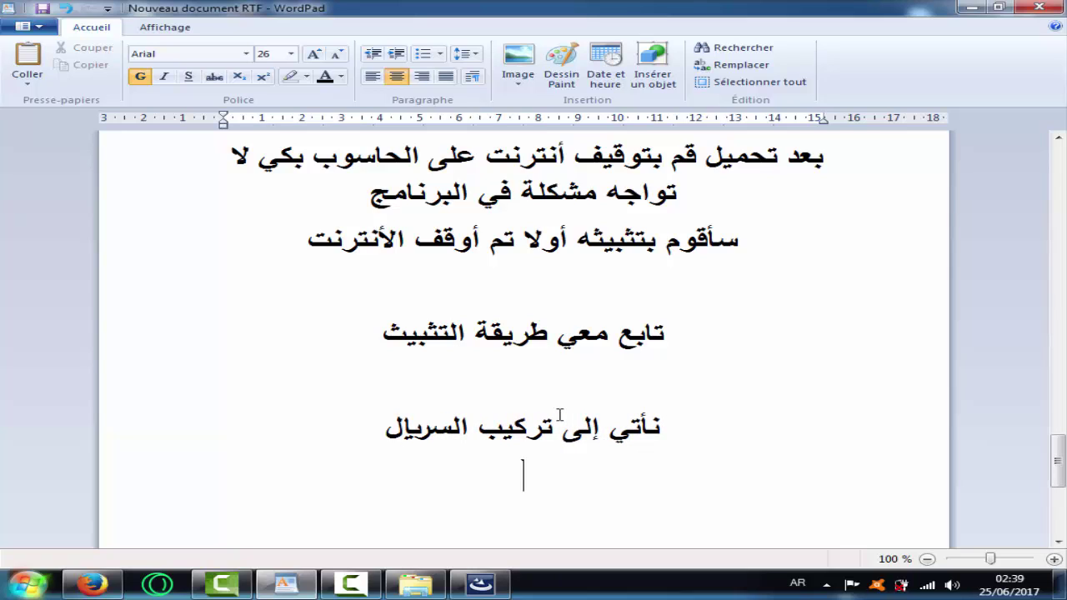
Step: Add the line "تابع معي" below the line about installing the serial
text(تابع معي)
key(Return)
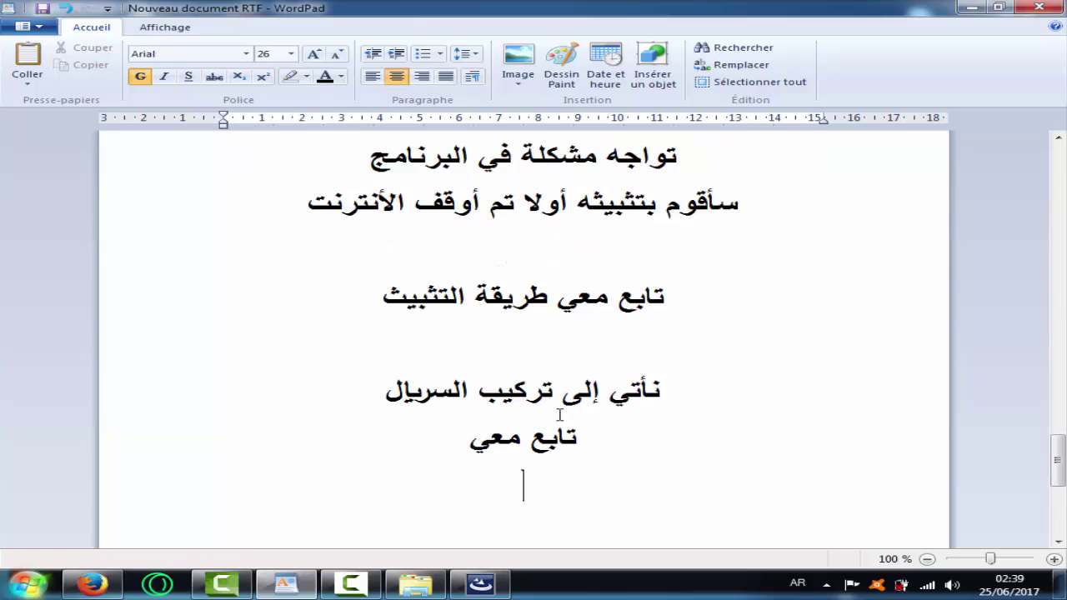
Step: Copy the serial number from the Serial text file in the extracted folder, and close the file and the folder
click(416, 583)
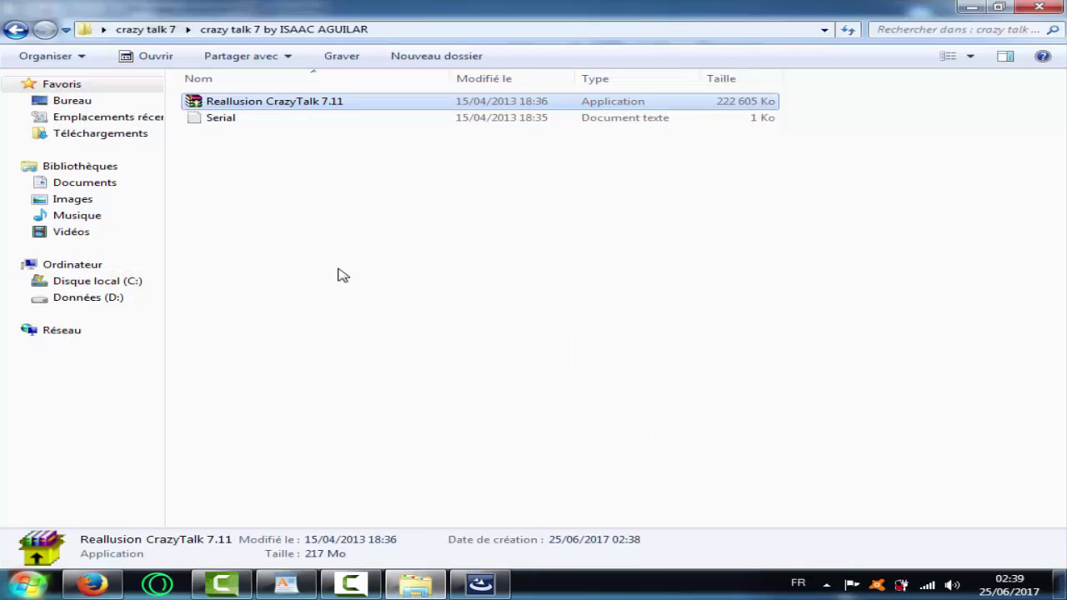
click(240, 126)
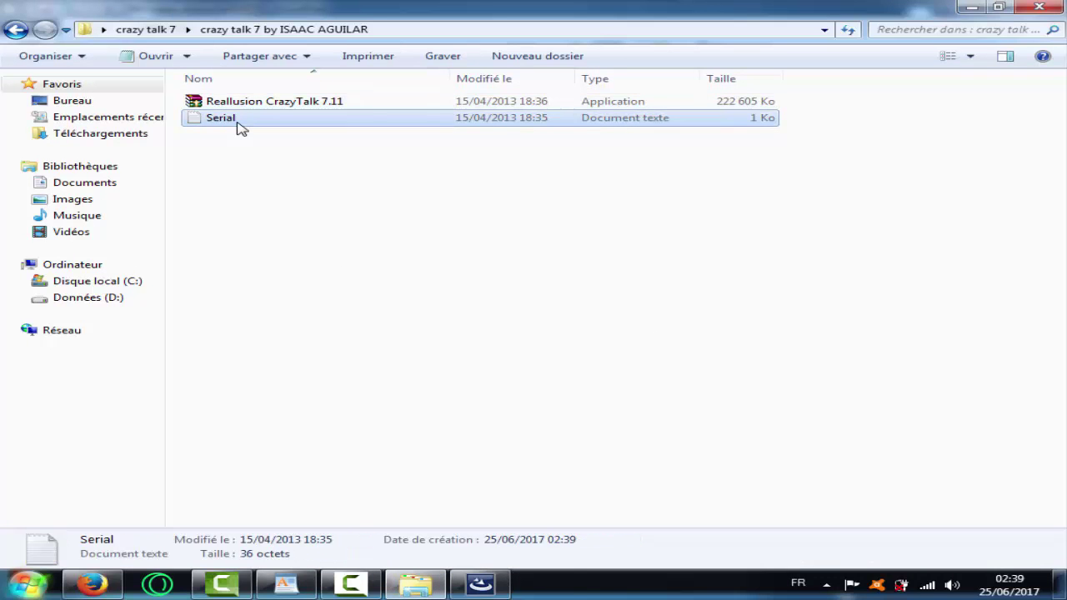
double_click(240, 126)
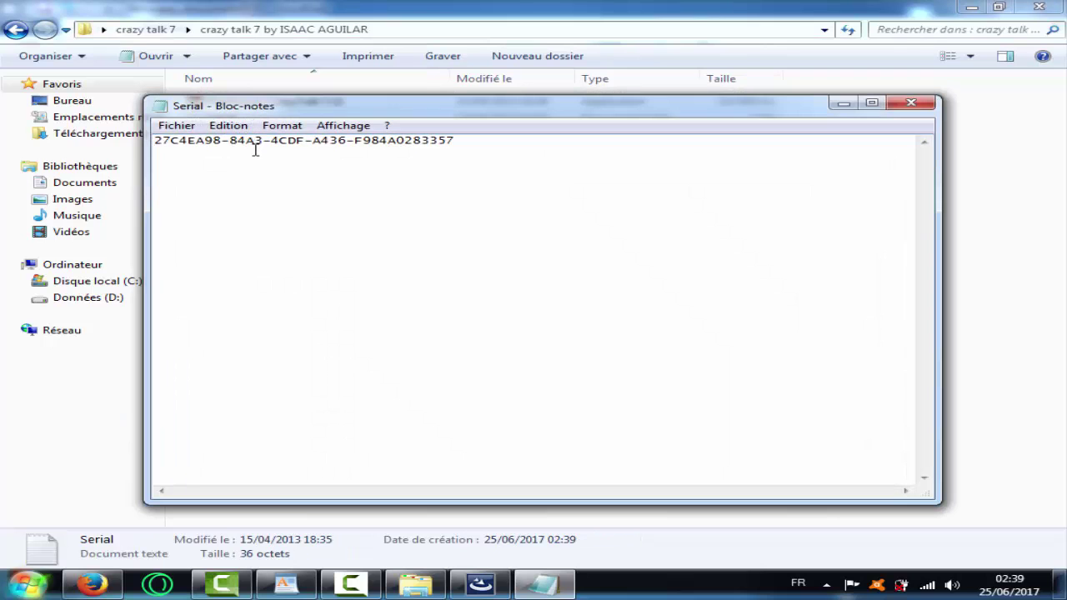
key(ctrl+a)
right_click(285, 148)
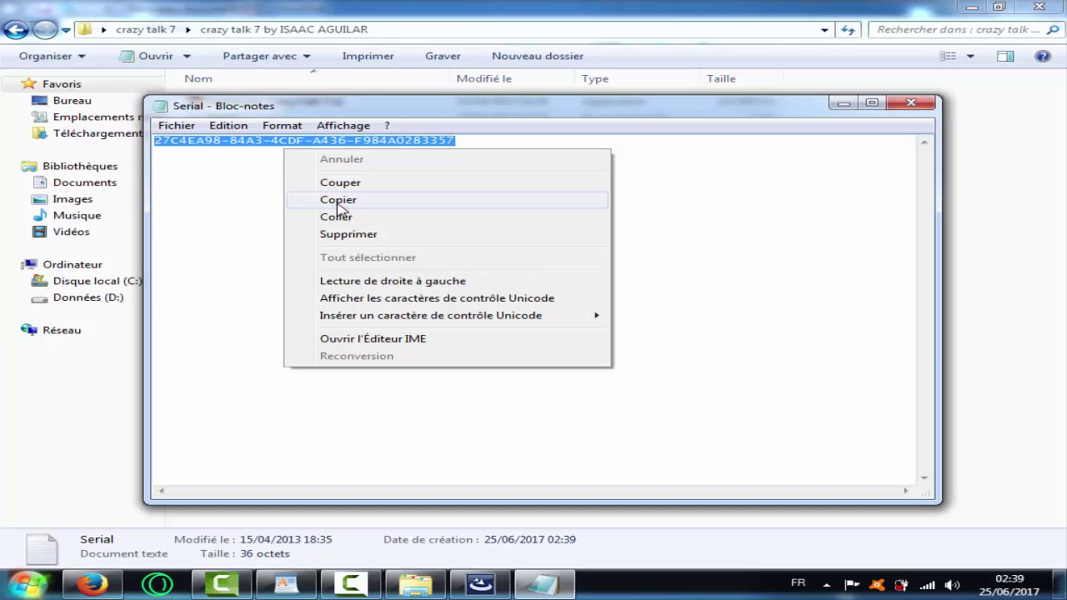
click(339, 201)
click(915, 103)
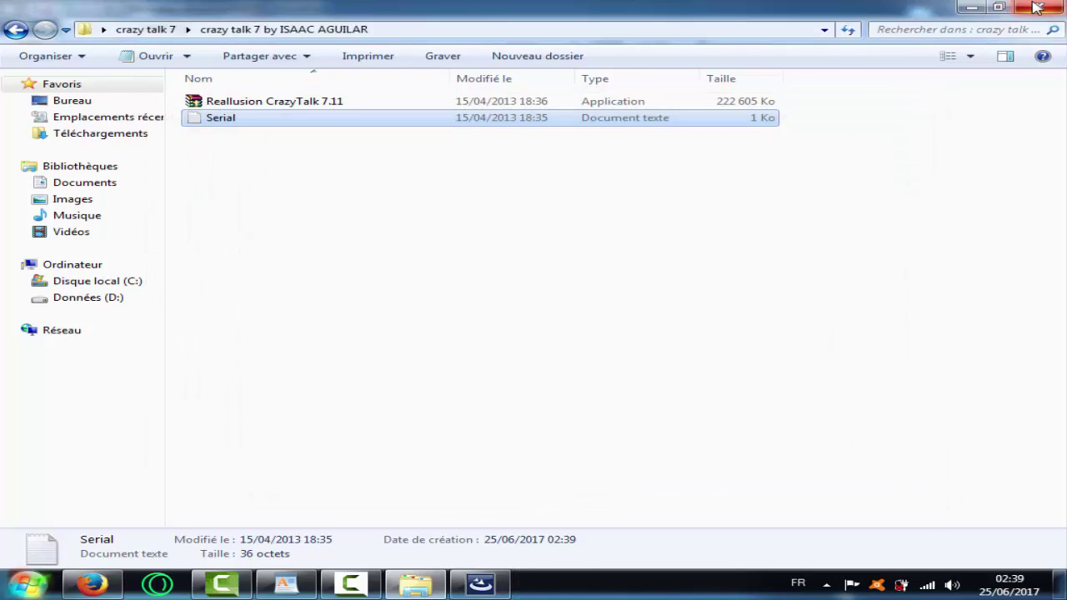
click(1034, 8)
Step: Return to the CrazyTalk setup wizard, paste the copied serial number into the Serial Number field and continue
click(415, 584)
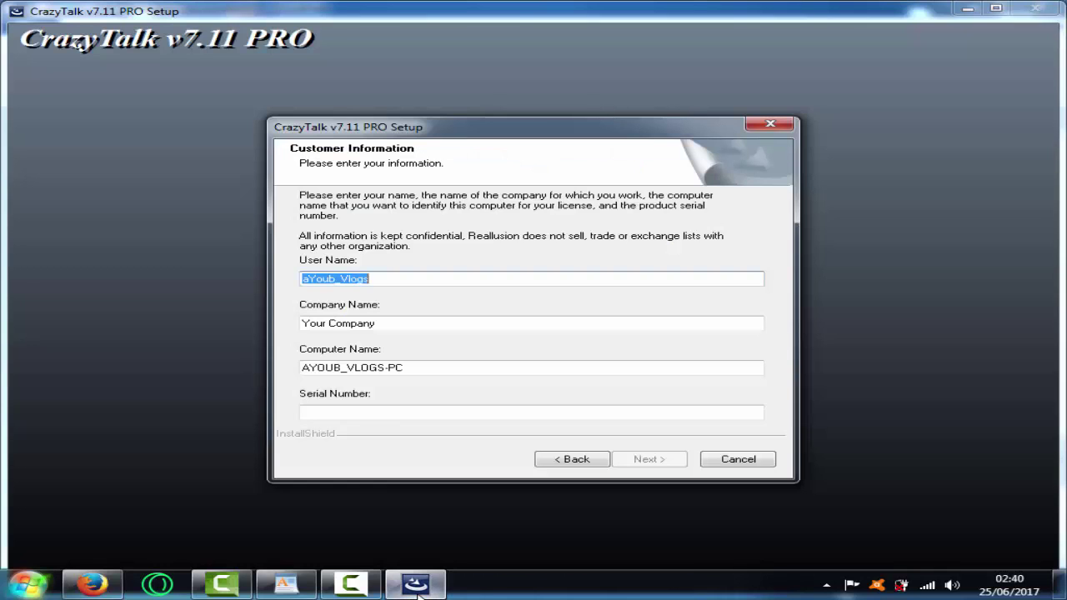
right_click(400, 409)
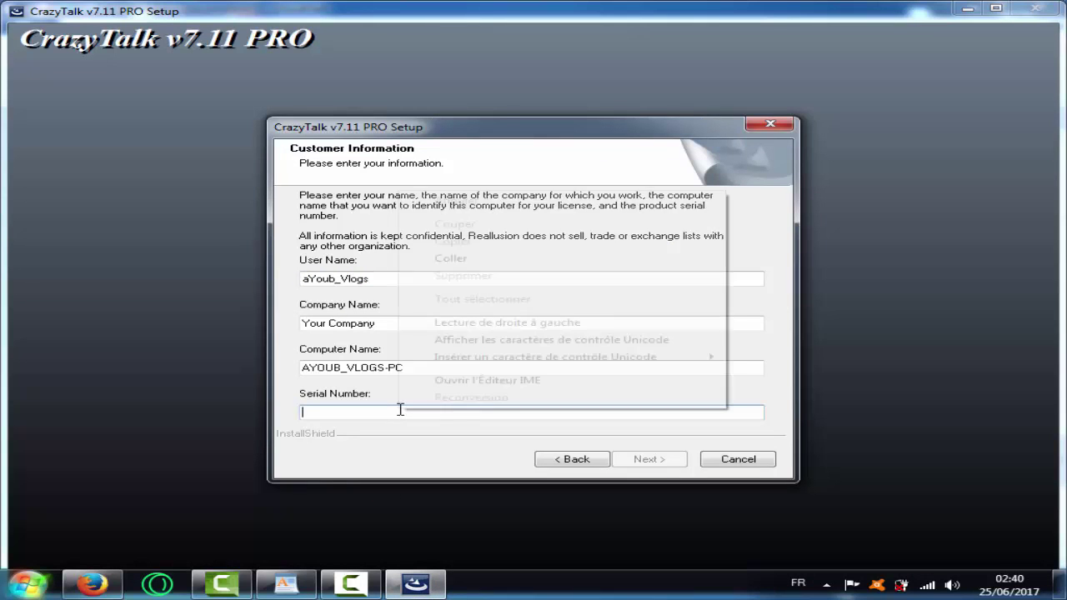
click(466, 258)
click(648, 459)
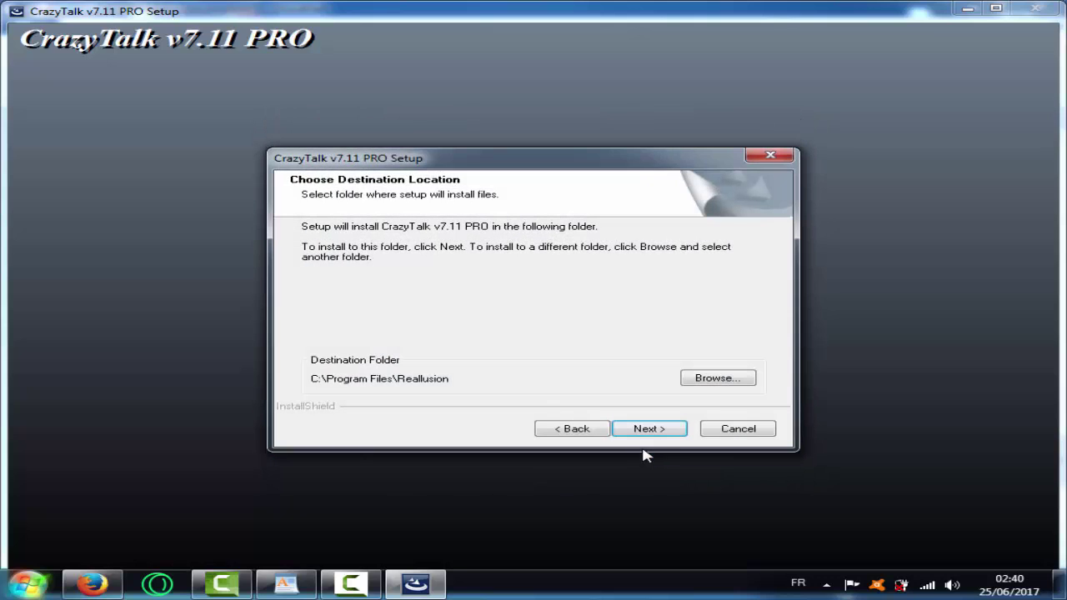
Step: Accept the destination C:\Program Files\Reallusion and the program folder Reallusion\CrazyTalk7, and start the installation
click(649, 429)
click(650, 430)
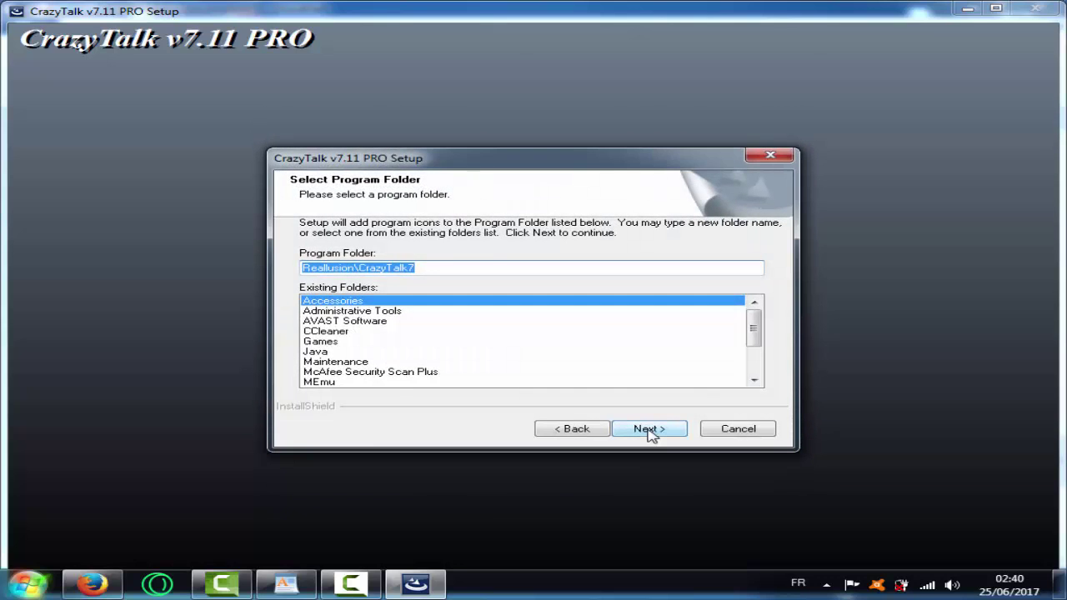
click(649, 430)
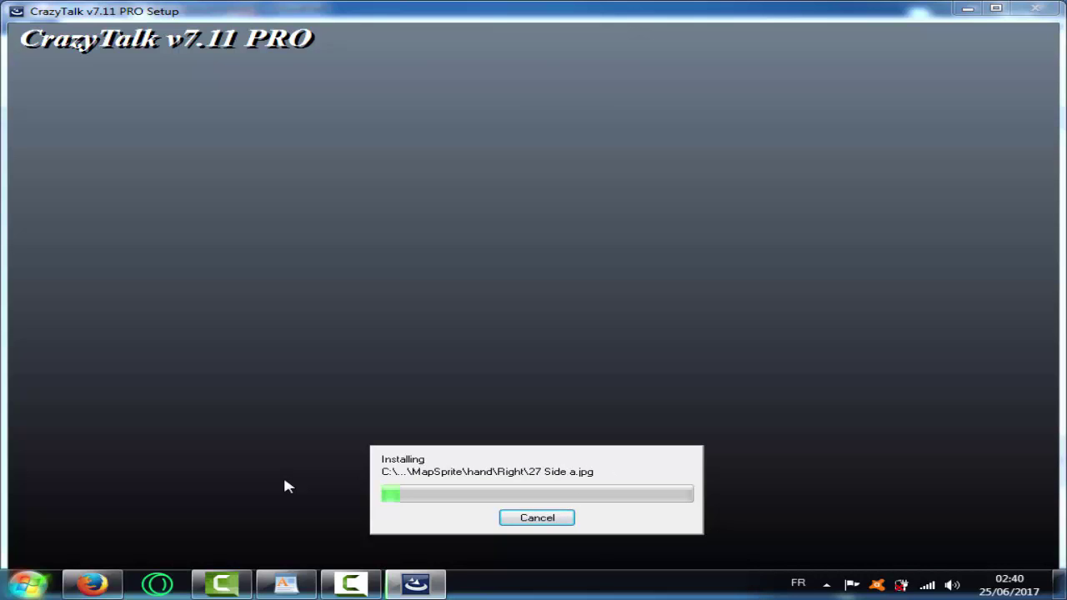
click(371, 582)
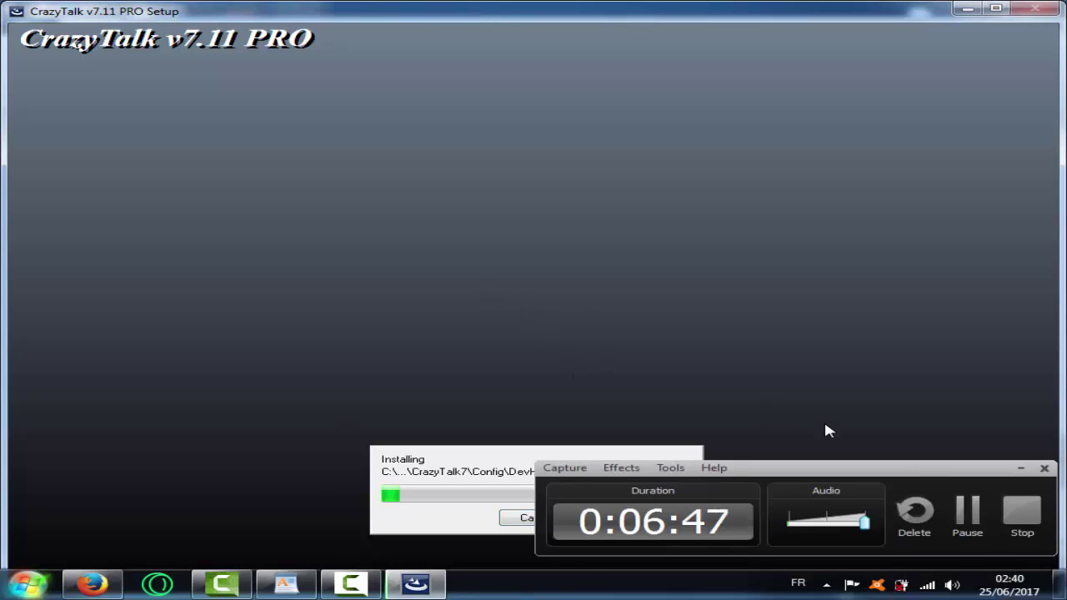
click(1019, 469)
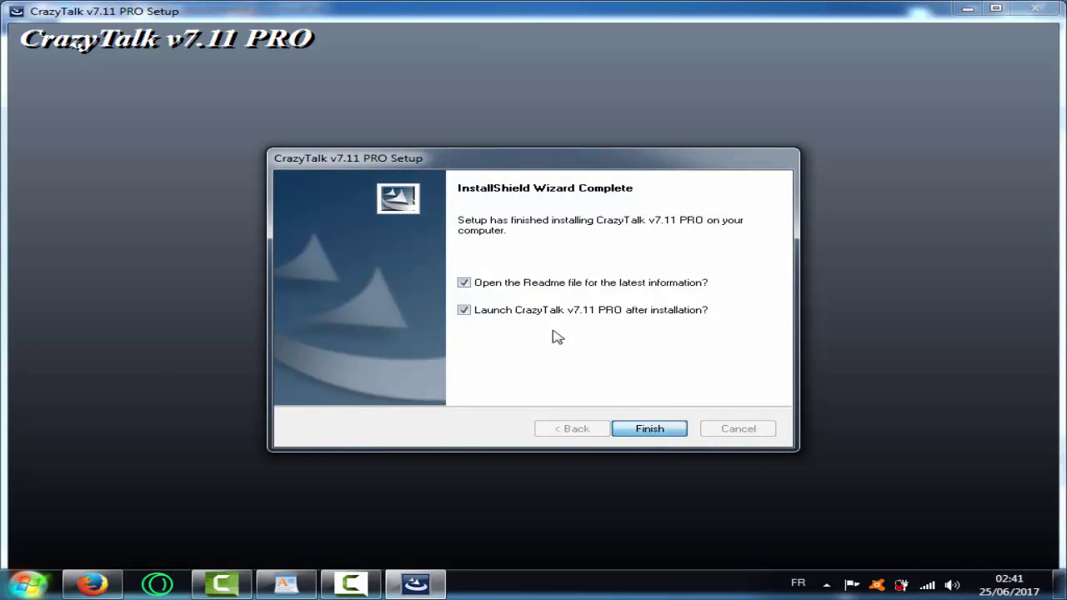
Step: Finish the setup with the Readme and launch options kept, close the Readme and the elblogderosner.org page, and minimize the browser
click(648, 430)
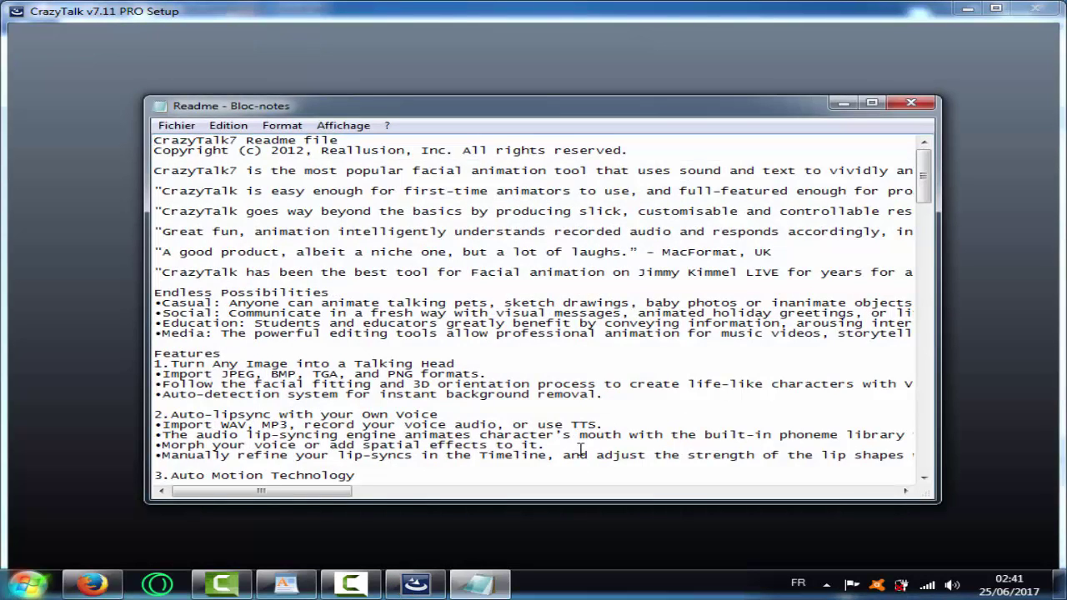
click(912, 102)
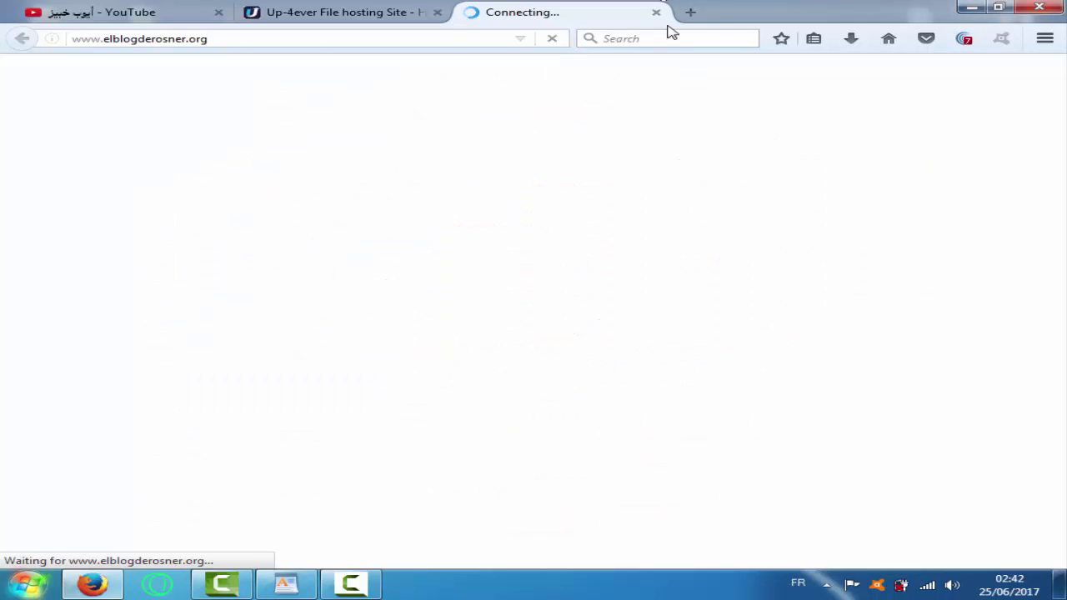
click(657, 12)
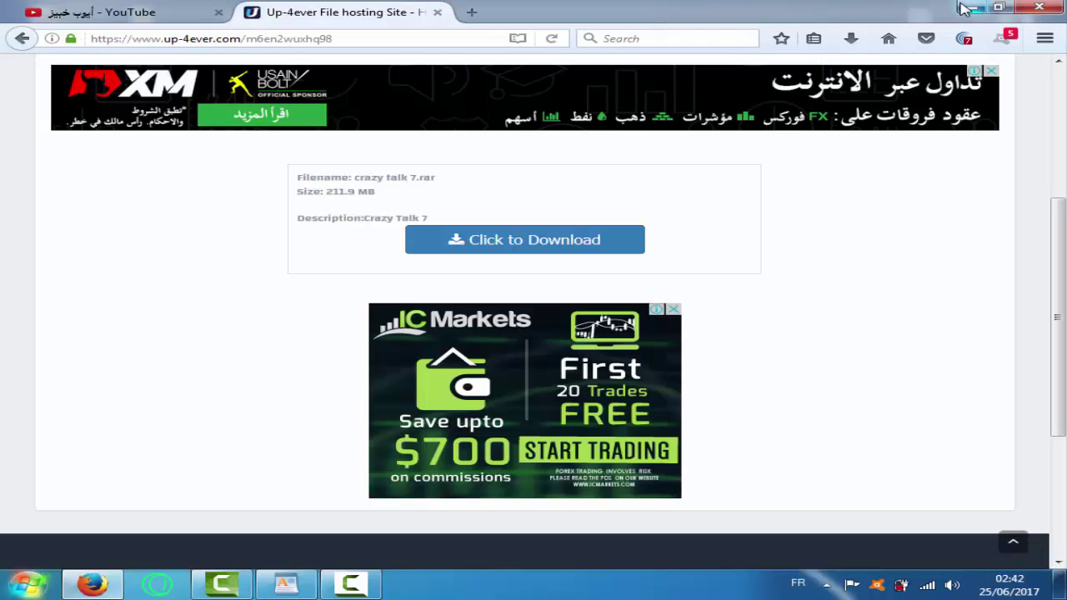
click(972, 8)
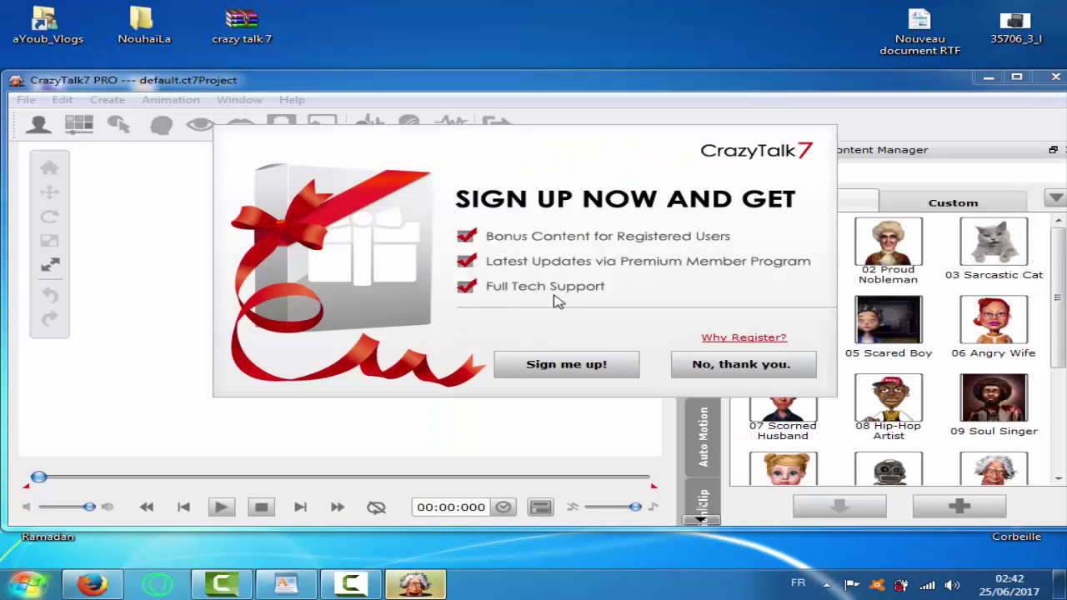
Step: Decline the sign-up offer in CrazyTalk7, close the welcome screen and maximize the program window
click(699, 367)
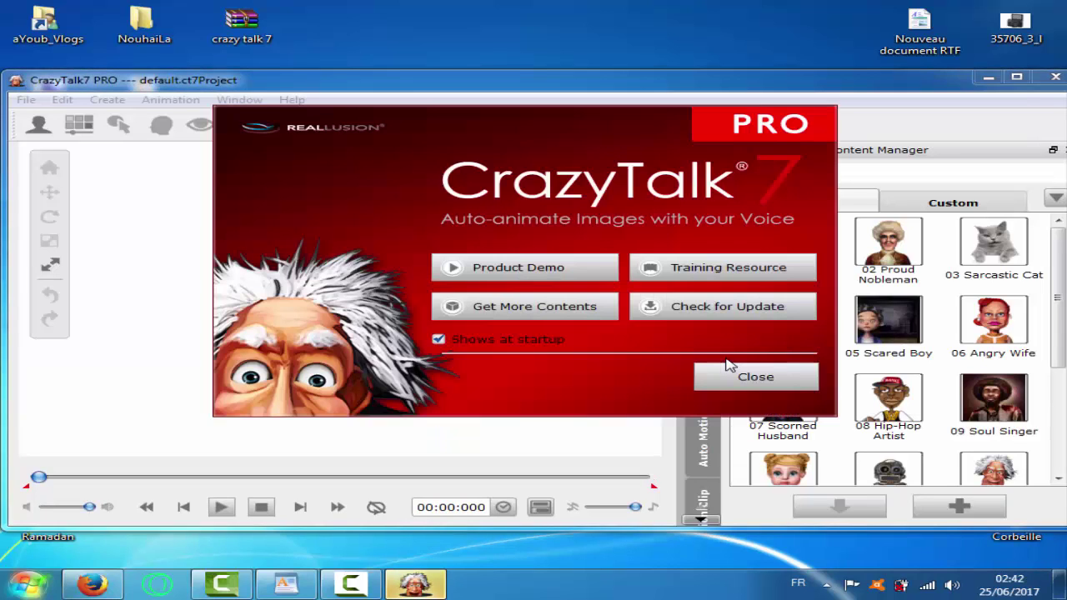
click(757, 377)
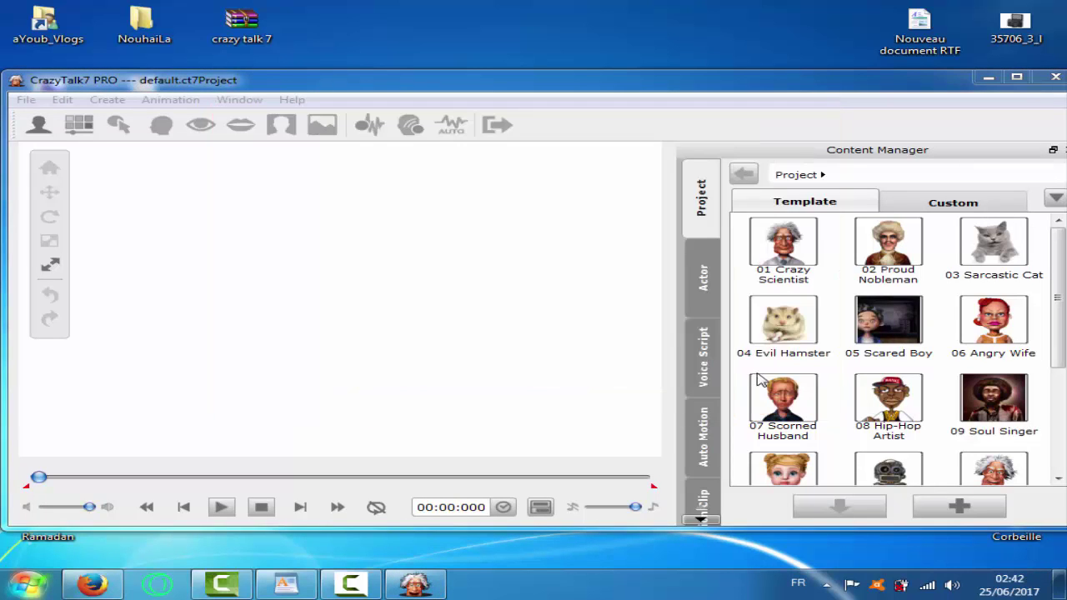
click(1016, 76)
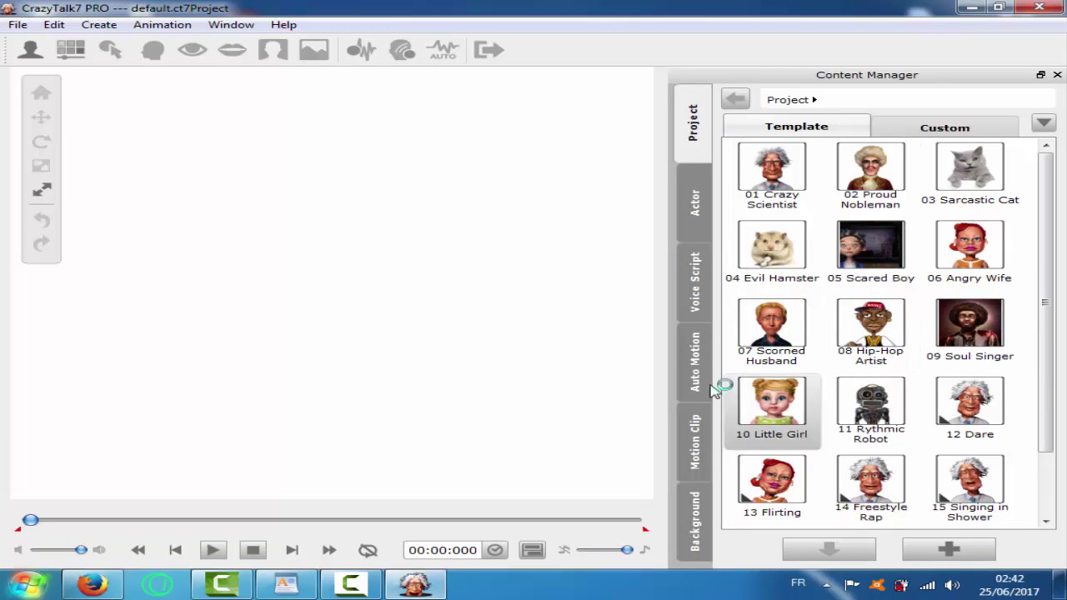
Step: Switch to the WordPad document and begin a new line below "تابع معي" with the words "هنا نختار شكل"
click(286, 584)
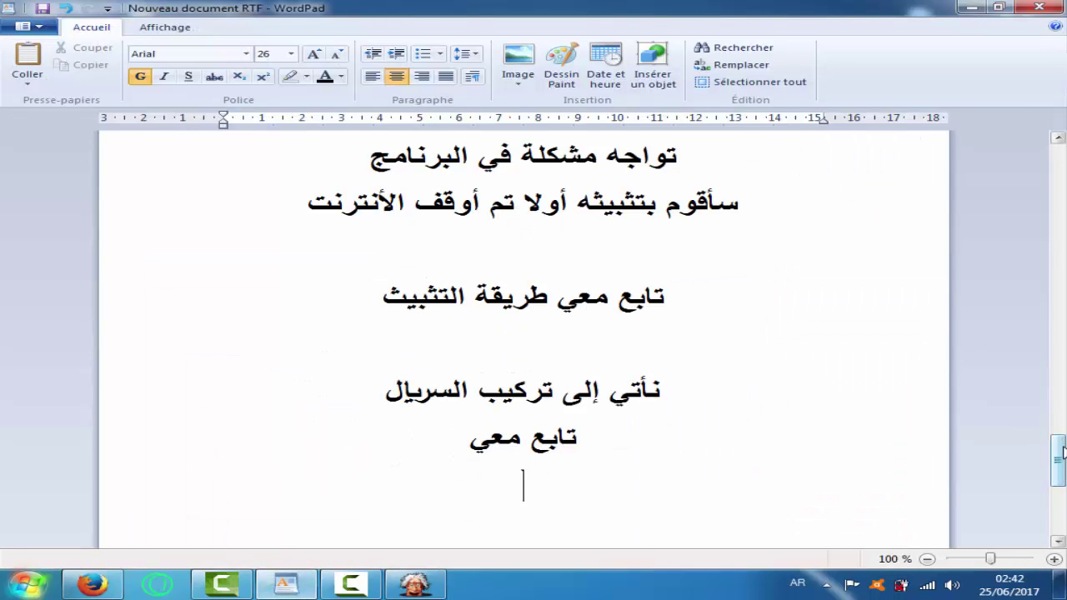
drag(1057, 454, 1064, 477)
text(هنا نختار)
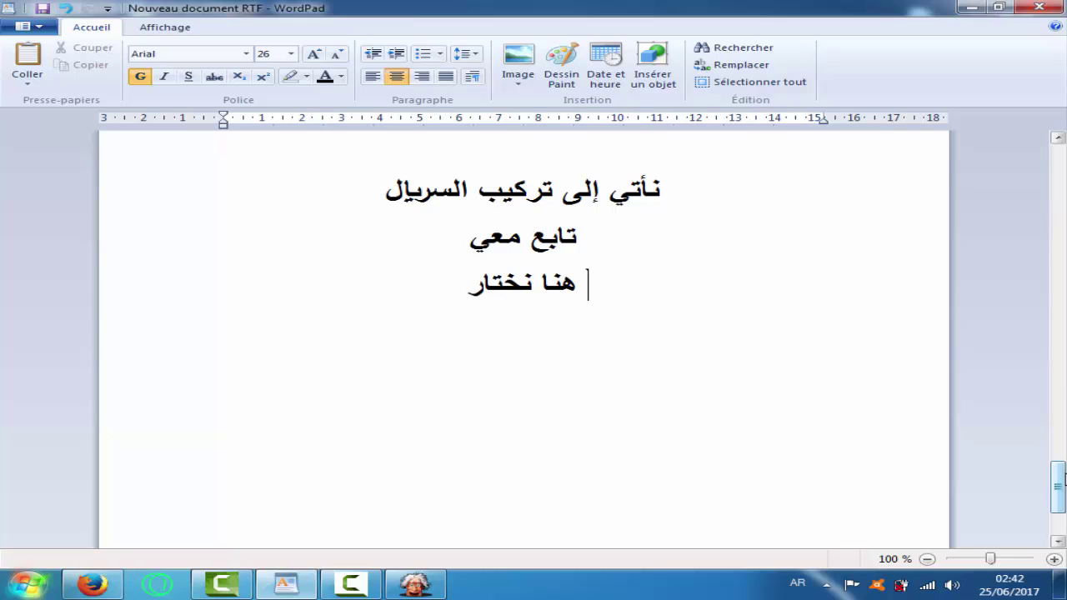
text( كيف)
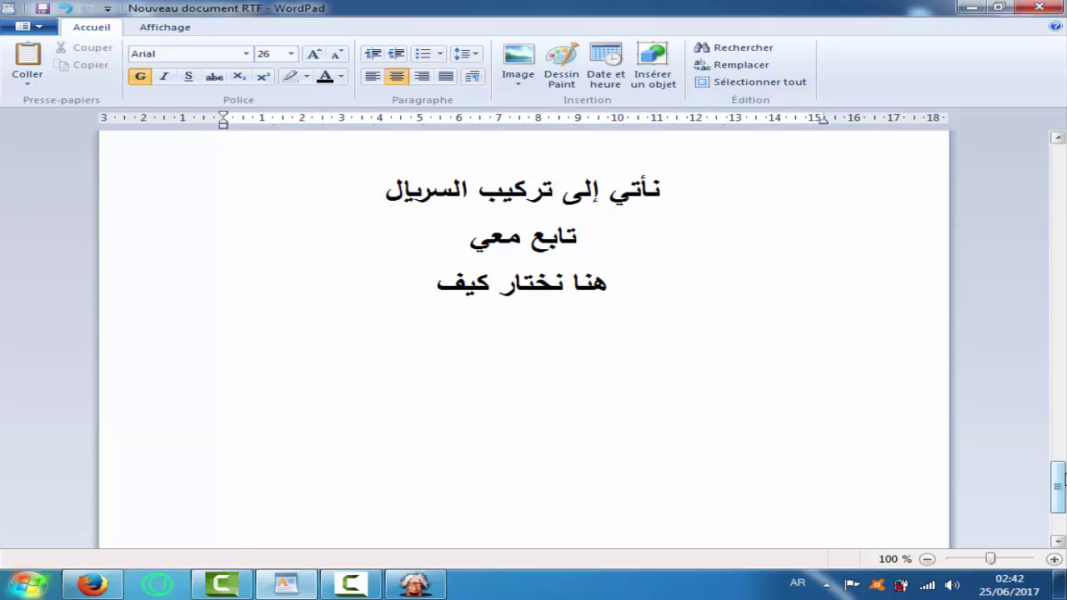
key(BackSpace)
key(BackSpace)
key(BackSpace)
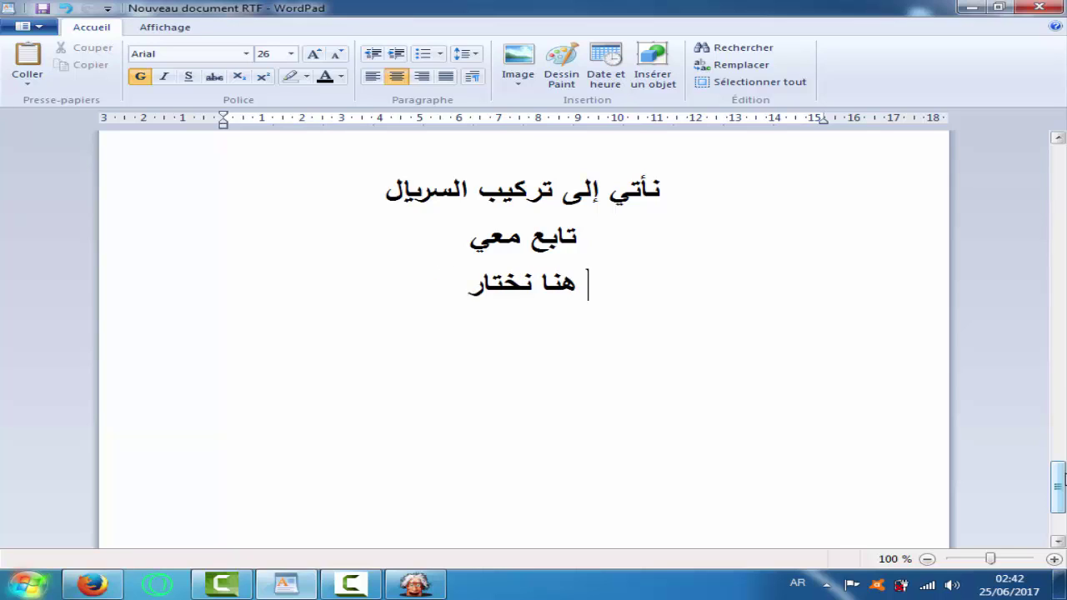
text(شطل)
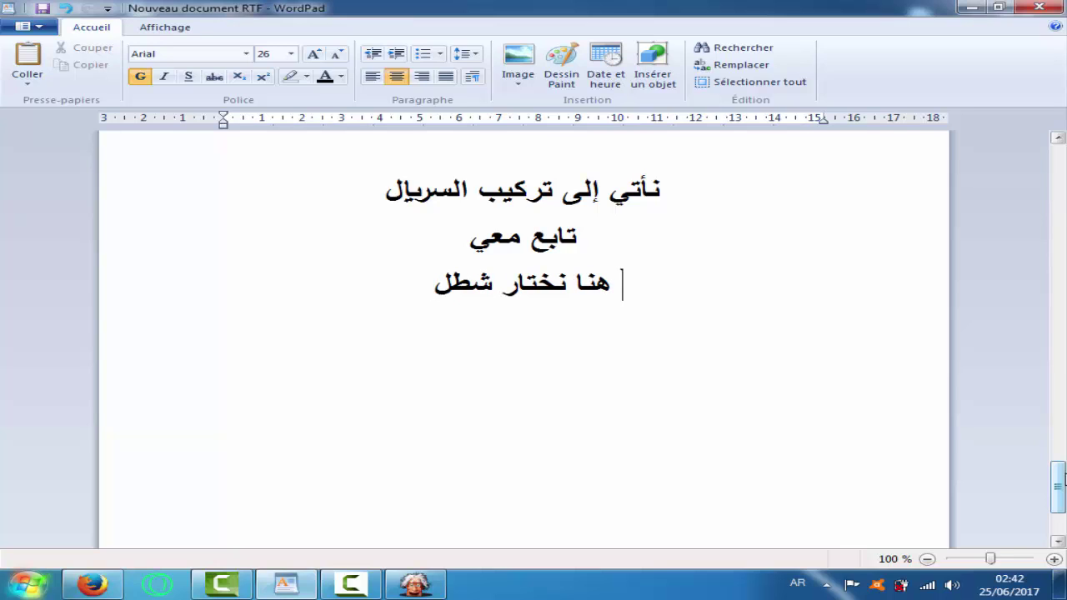
key(BackSpace)
text(كل)
key(BackSpace)
key(BackSpace)
key(BackSpace)
text(كل )
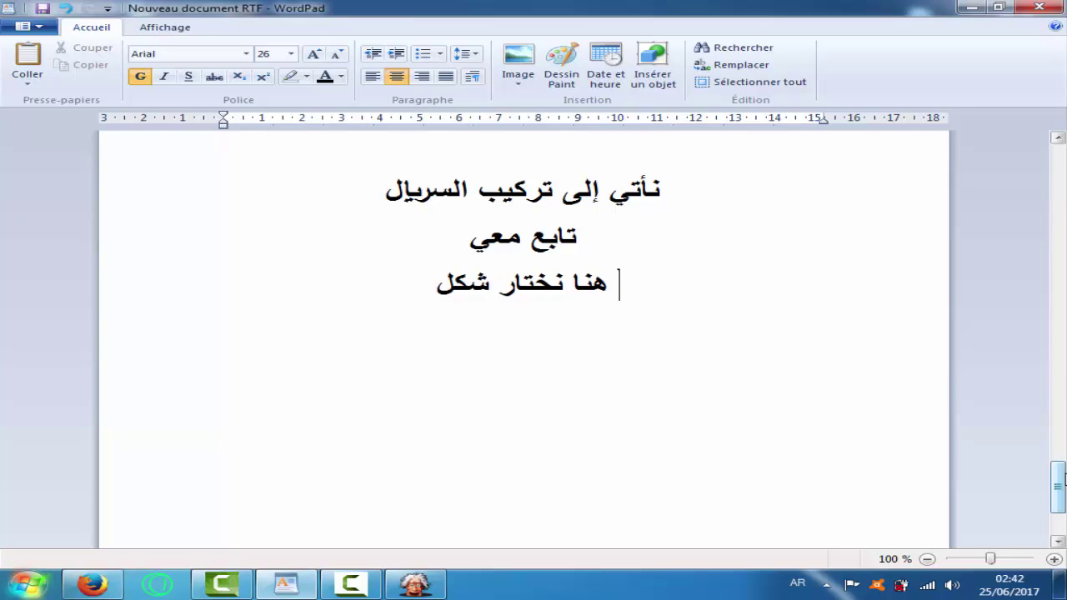
Step: Complete the current line with "صورة التي سأجعلها تتكلم" and start a new line
text(صزرة)
key(BackSpace)
key(BackSpace)
key(BackSpace)
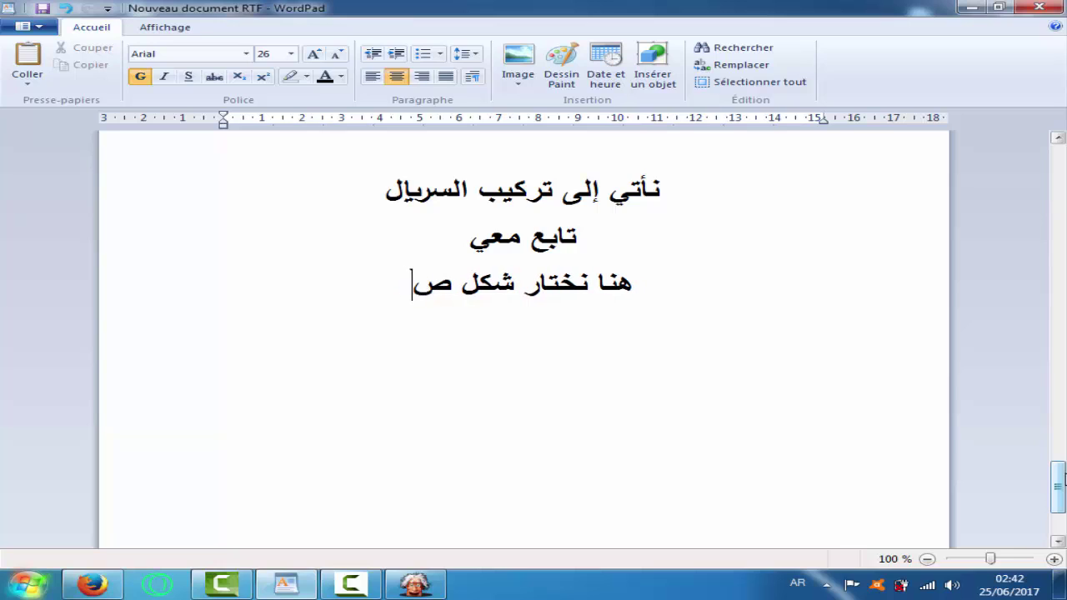
text(ورة ال)
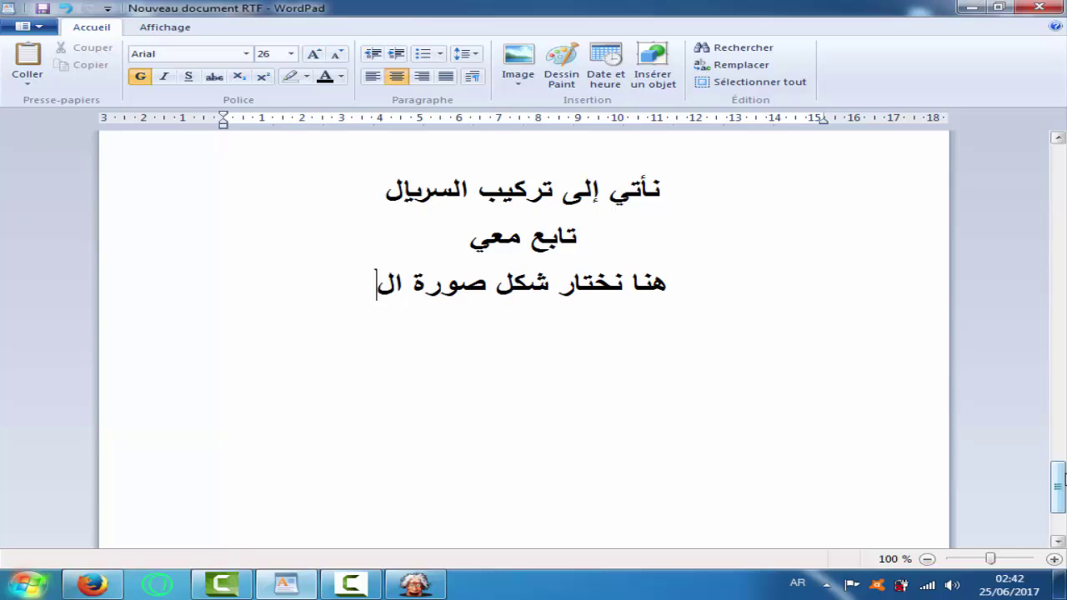
text(تي أقوم)
key(BackSpace)
key(BackSpace)
key(BackSpace)
key(BackSpace)
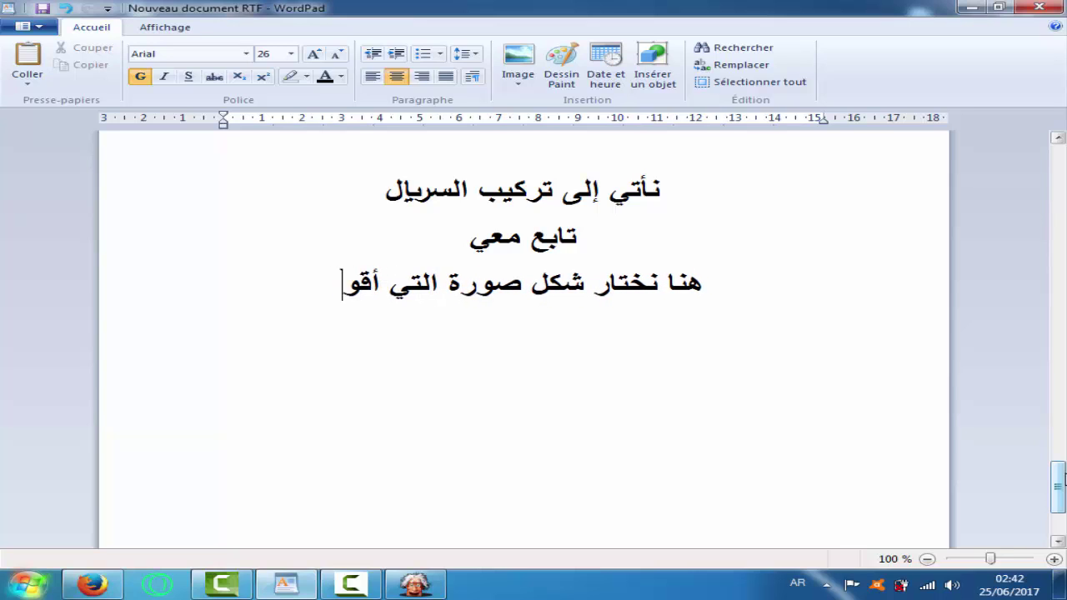
text(سأ)
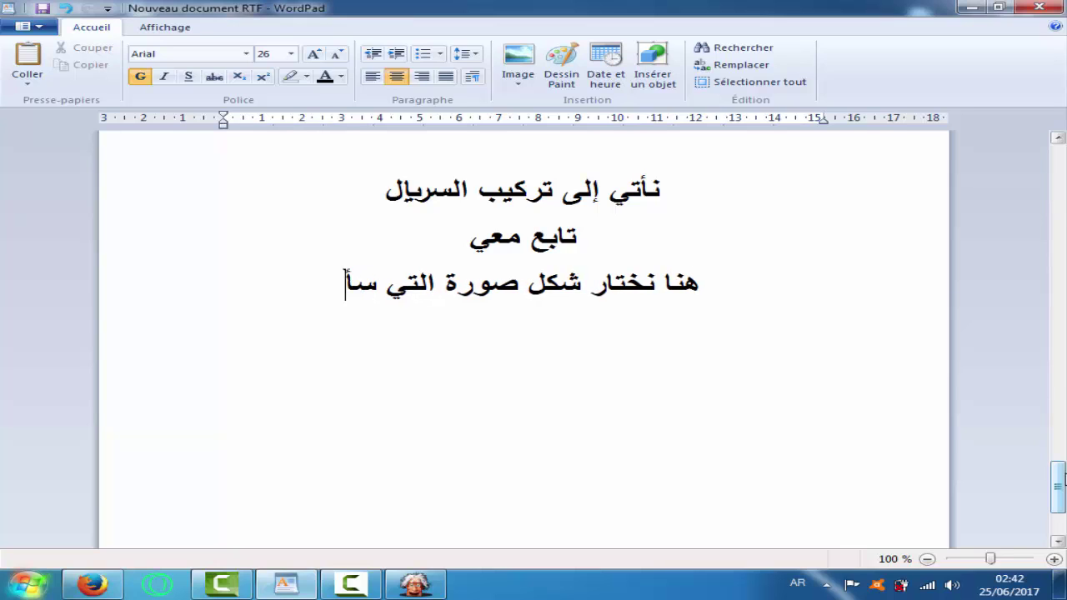
text(جعلها)
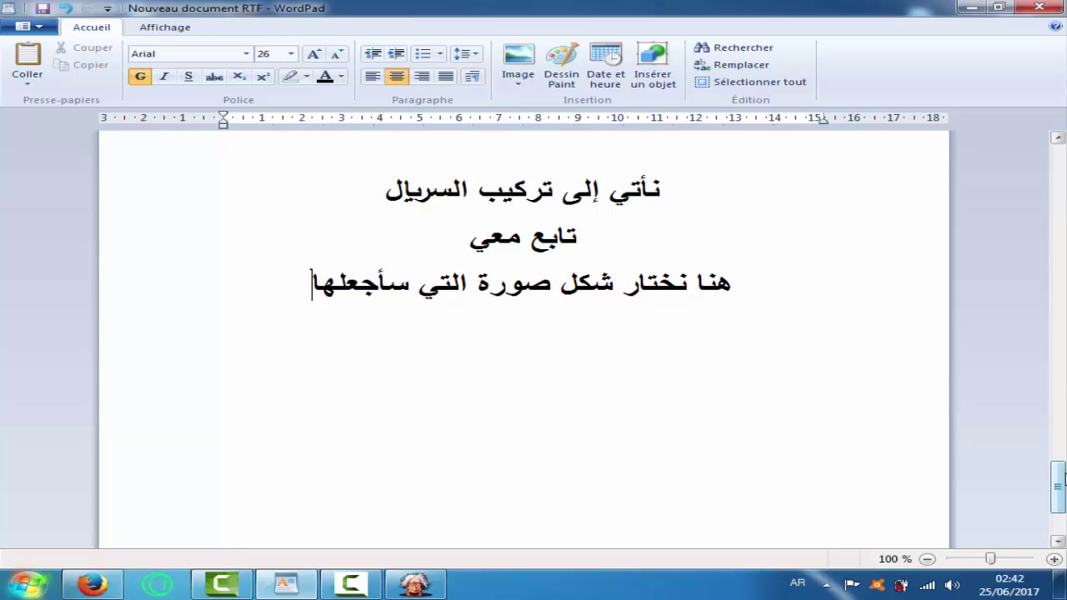
text( تتكلم)
key(Return)
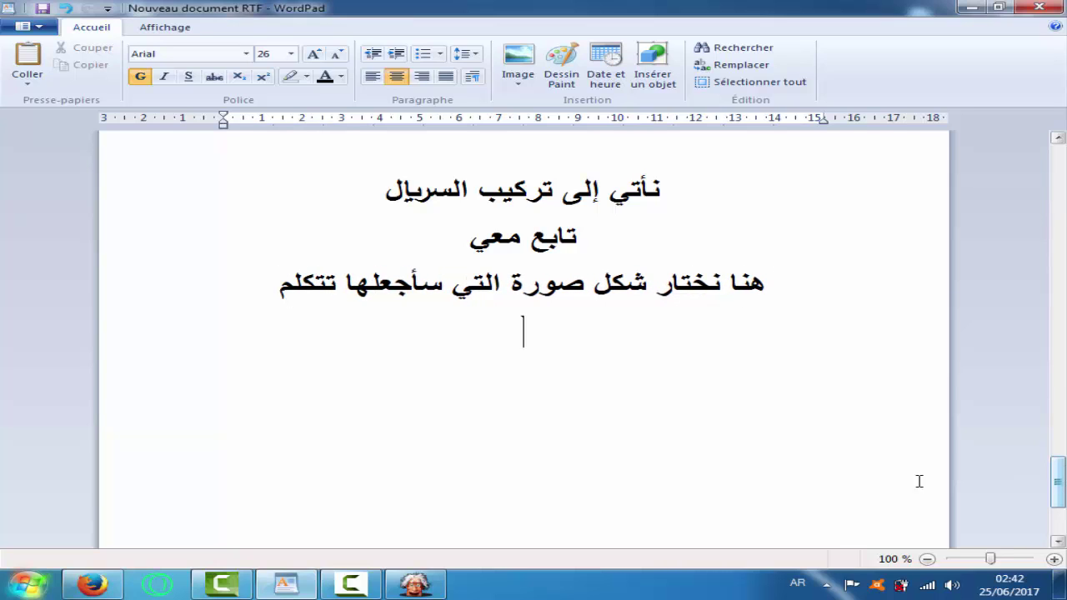
Step: Add the line "إختر أي طريقة تريد" and start another line below it
text(إختر )
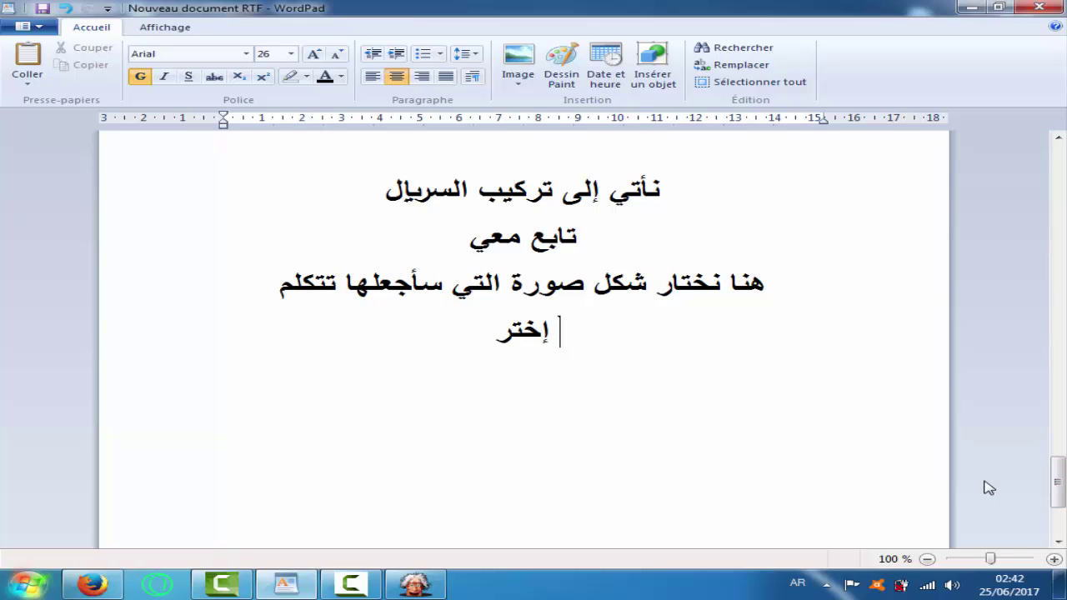
text(أي ط)
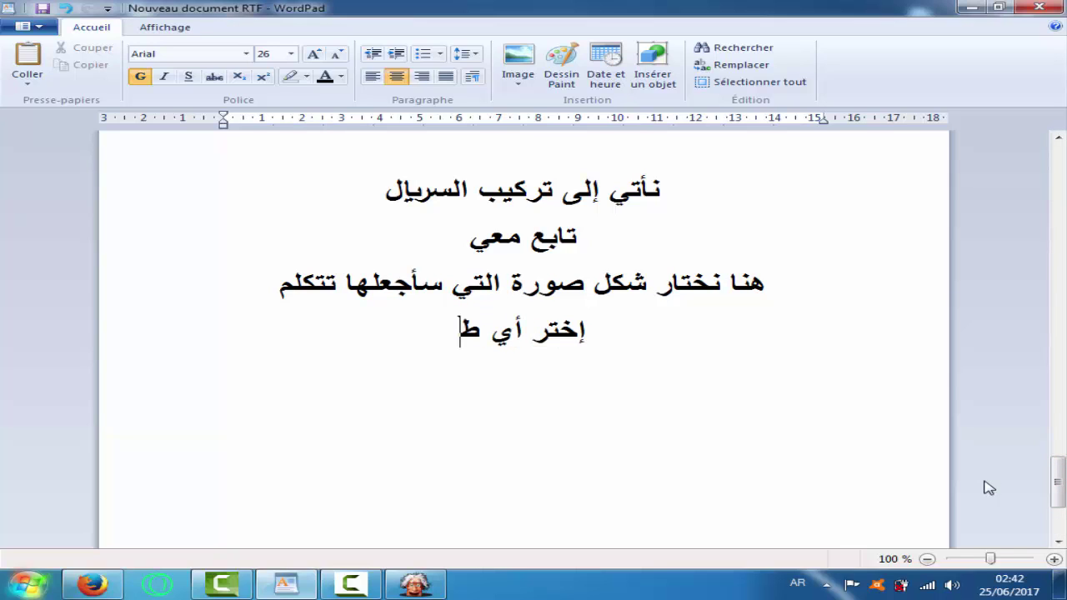
text(ريقة تريد)
key(Return)
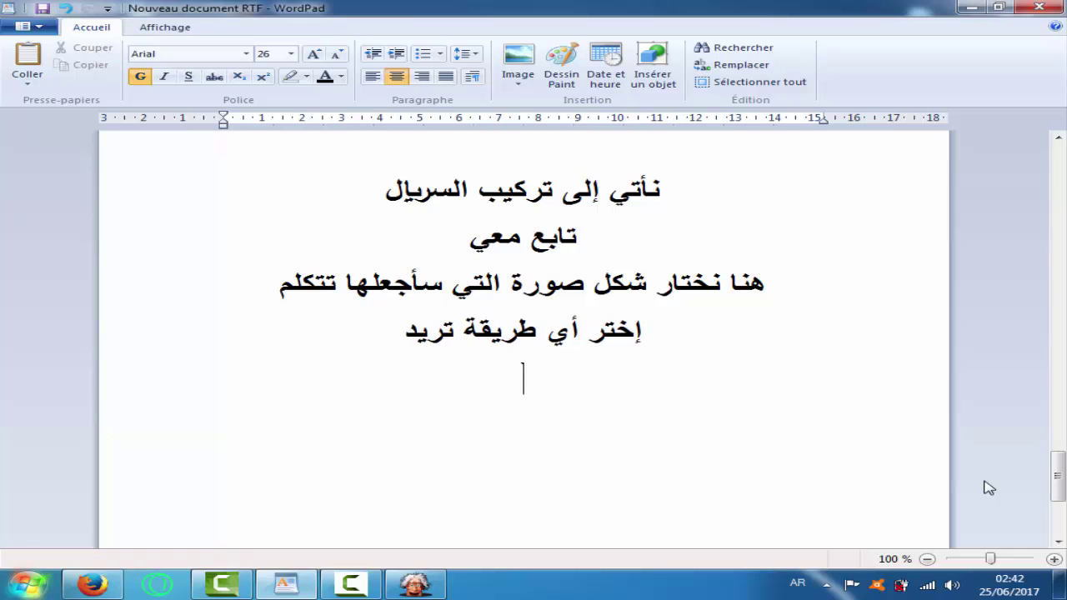
Step: Switch to CrazyTalk7, load the 01 Crazy Scientist project template and pause its playback partway through
click(414, 584)
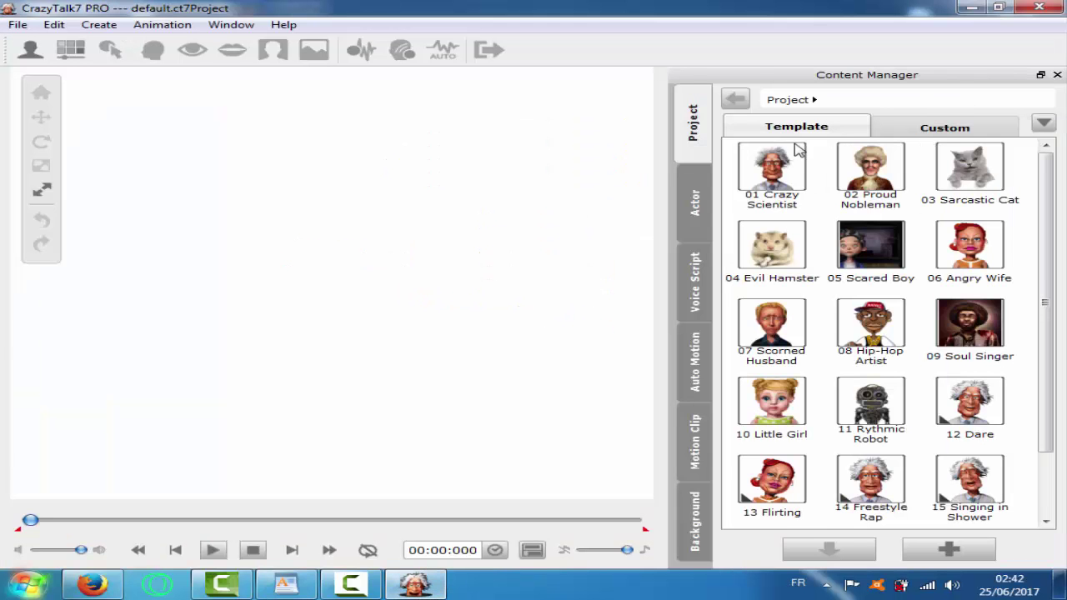
double_click(783, 182)
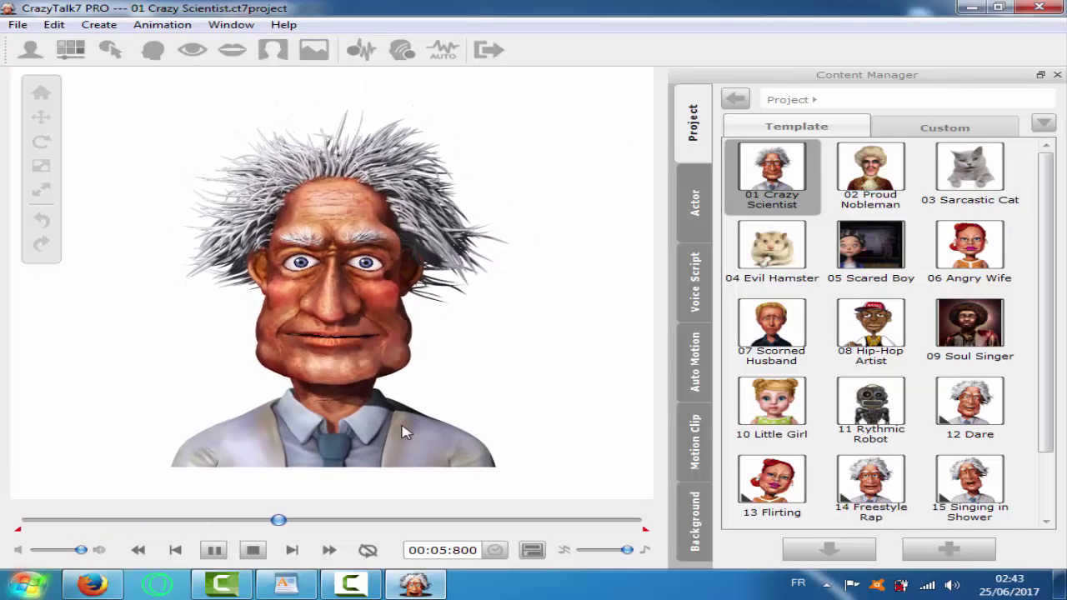
click(215, 549)
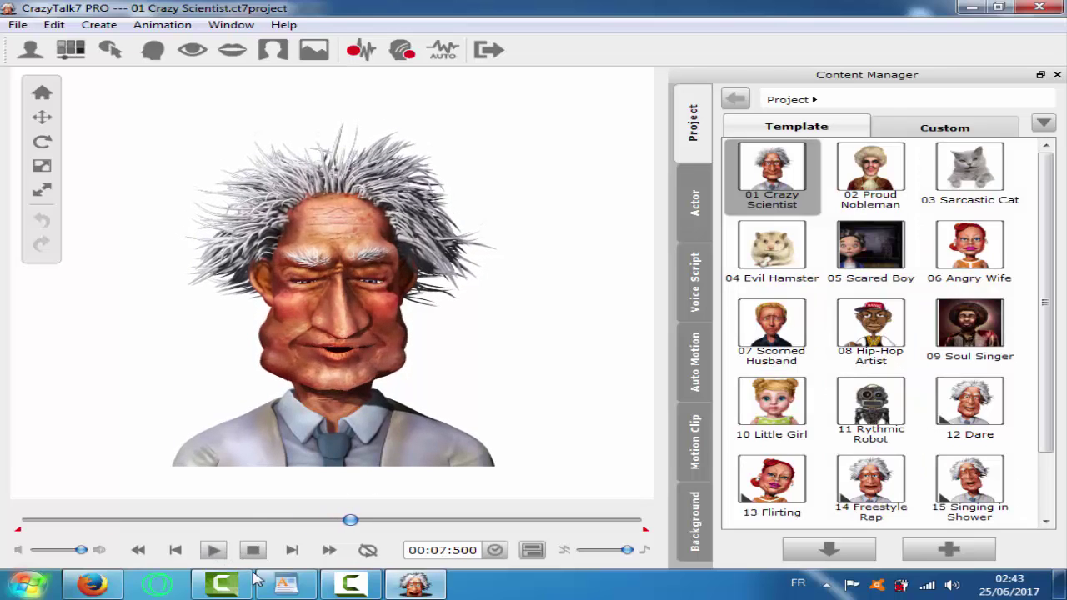
Step: Switch to the WordPad document, add the line "مثلا سأختار هذا" in Arabic and start a new line
click(286, 583)
key(alt+shift)
text(مثل)
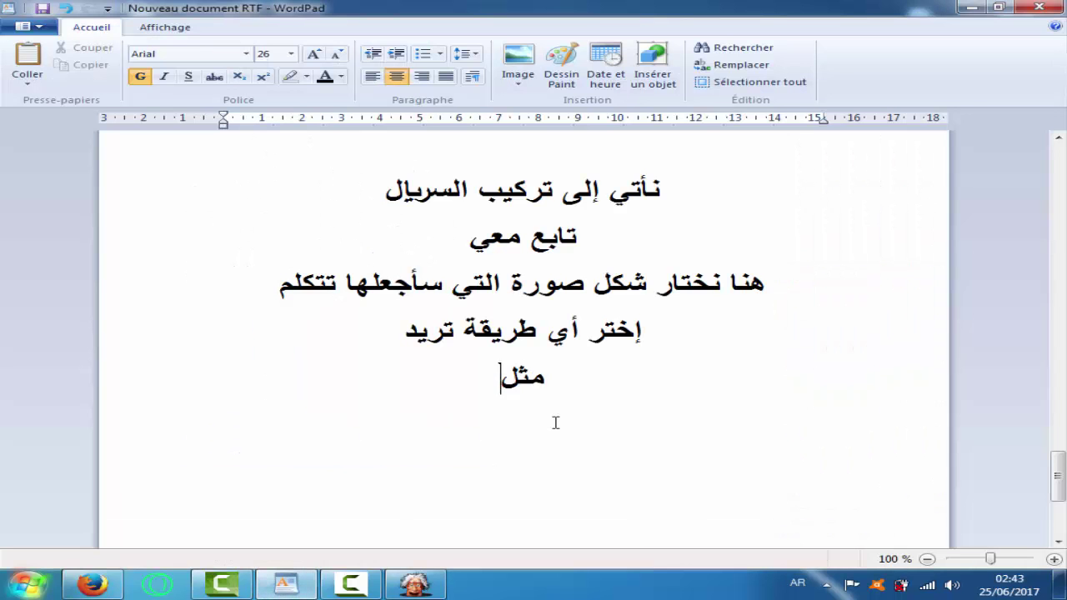
text(ا سأختار هذا)
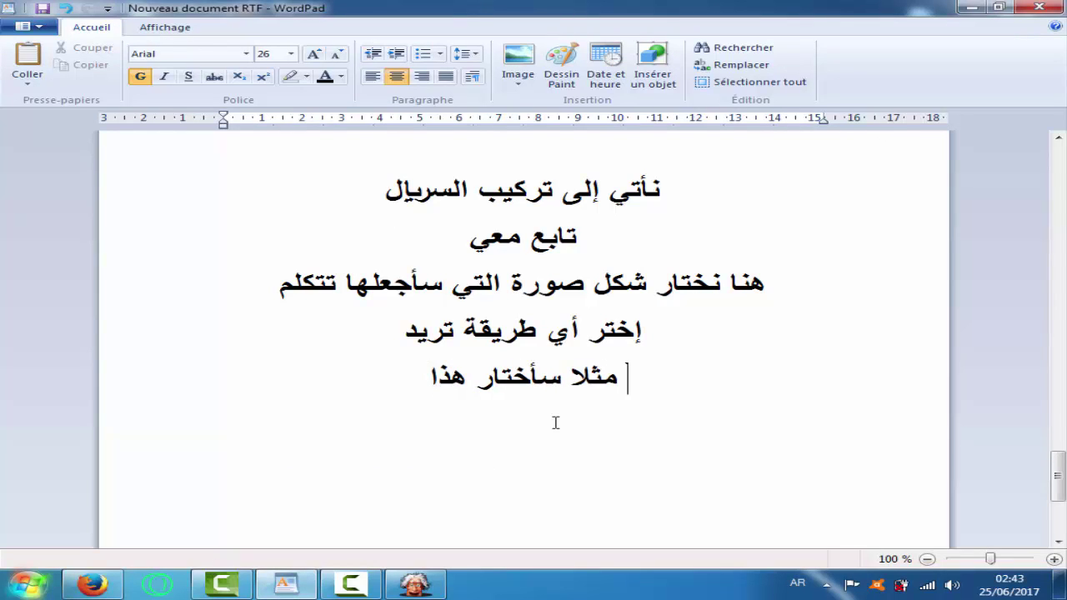
key(Return)
Step: Add the line "سأختار صورتي" to the notes and start another line below it
text(سأختار )
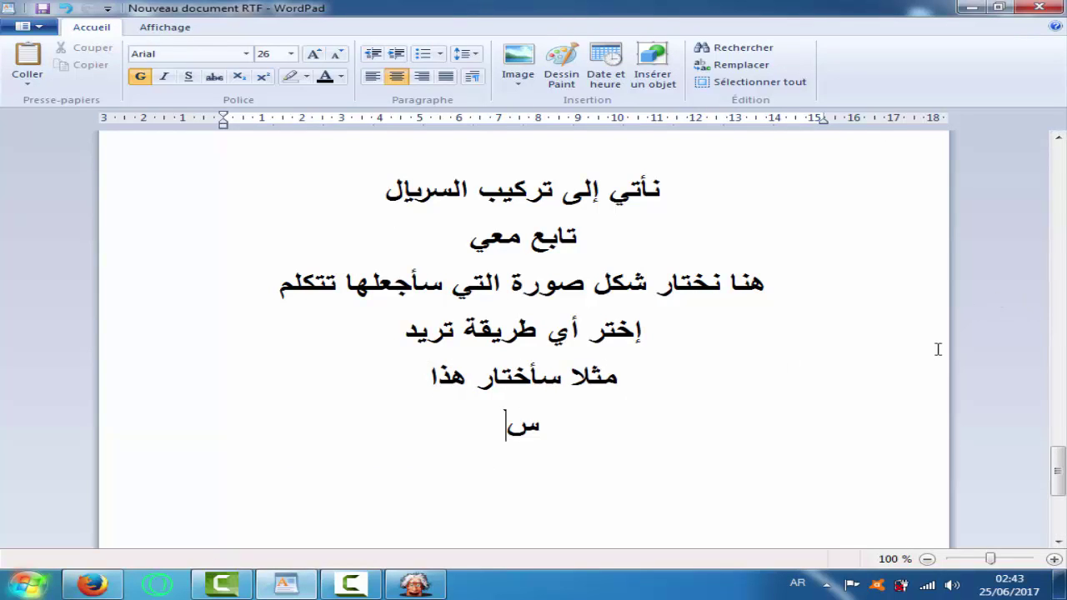
text(صورة)
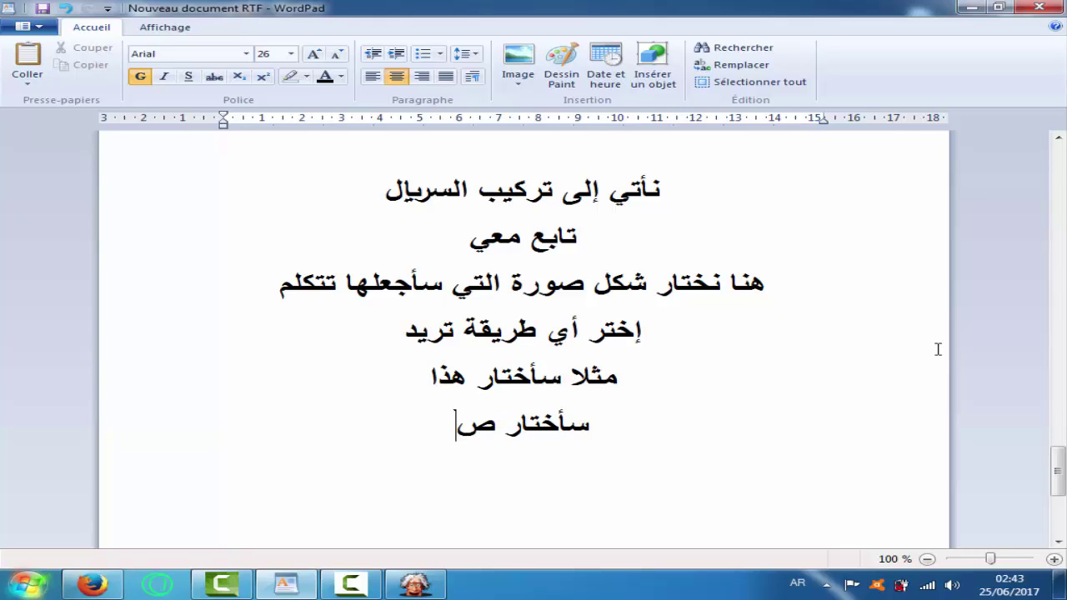
key(BackSpace)
key(BackSpace)
text(رة)
key(Return)
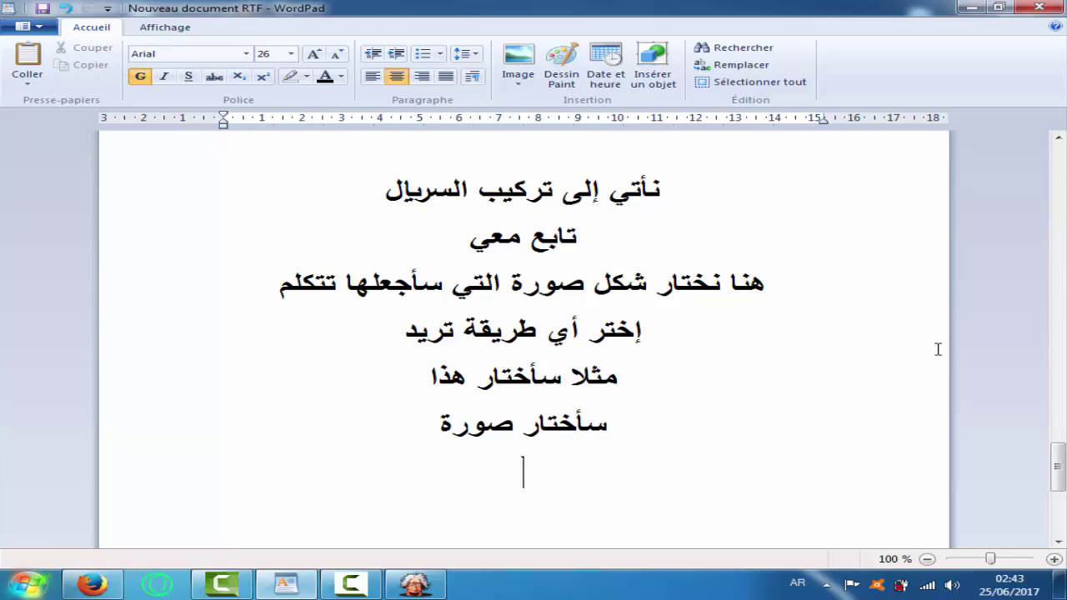
key(BackSpace)
key(BackSpace)
text(تي)
key(Return)
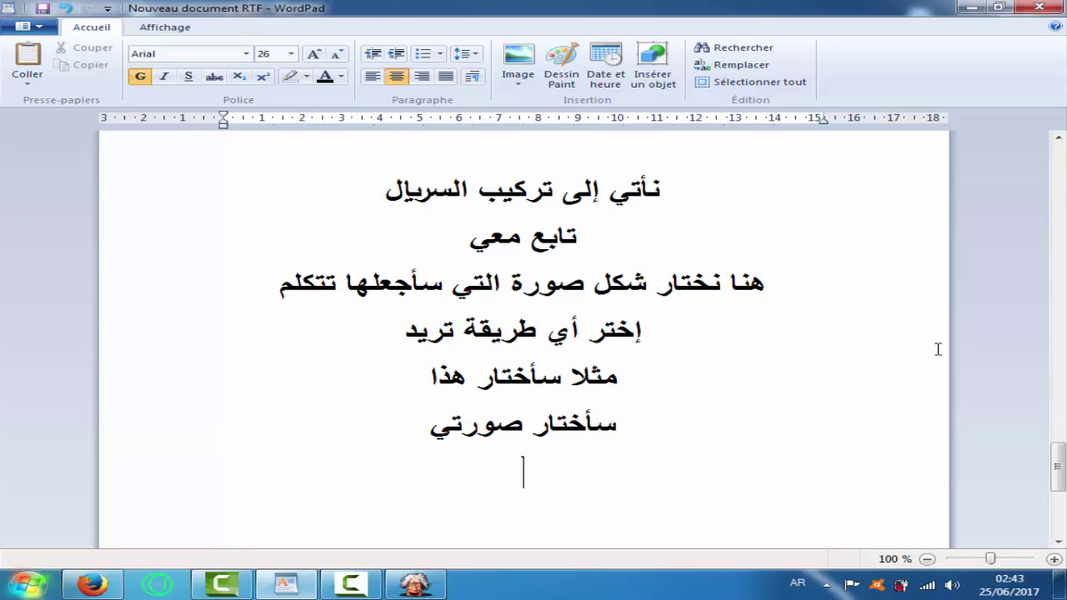
Step: Add the line "تابع معي" followed by several empty lines
text(تابع معي)
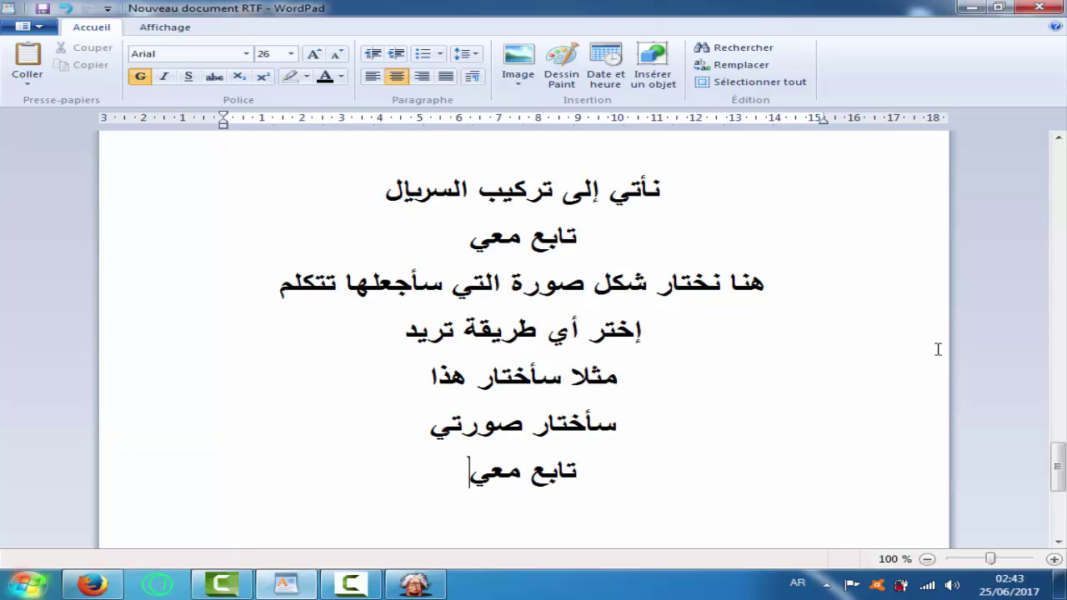
key(Return)
key(Return)
key(Return)
key(Return)
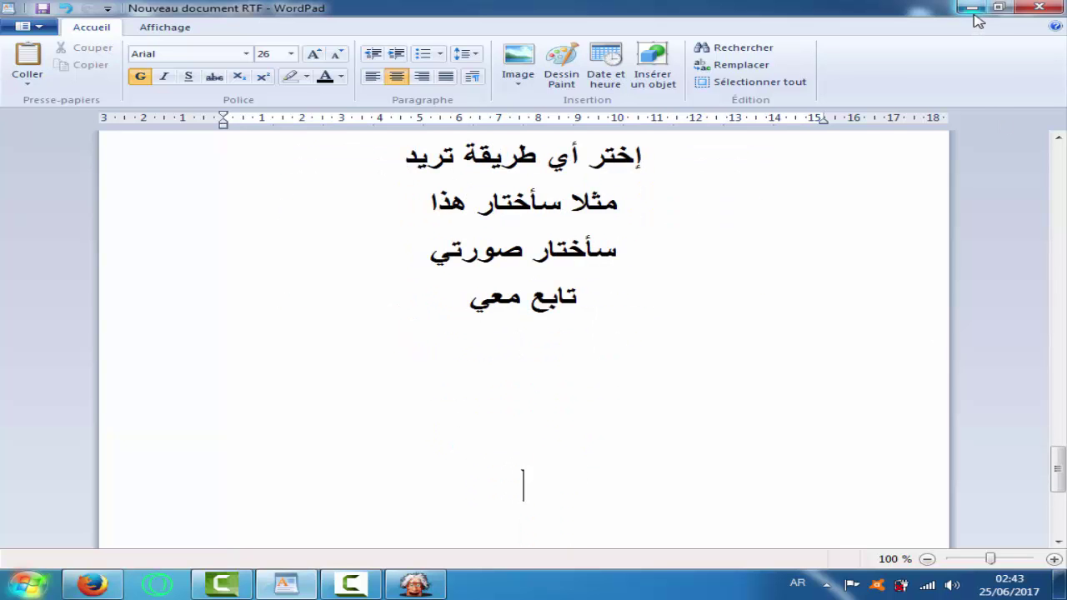
Step: Return to CrazyTalk7, create a new actor from the imported portrait photo and accept the image without any processing
click(972, 7)
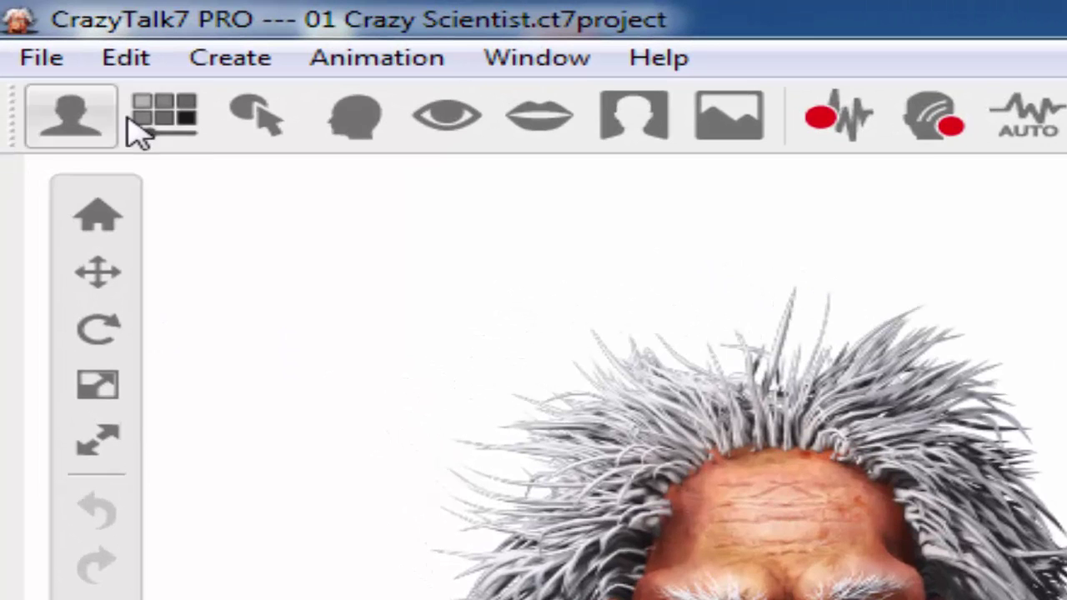
click(59, 137)
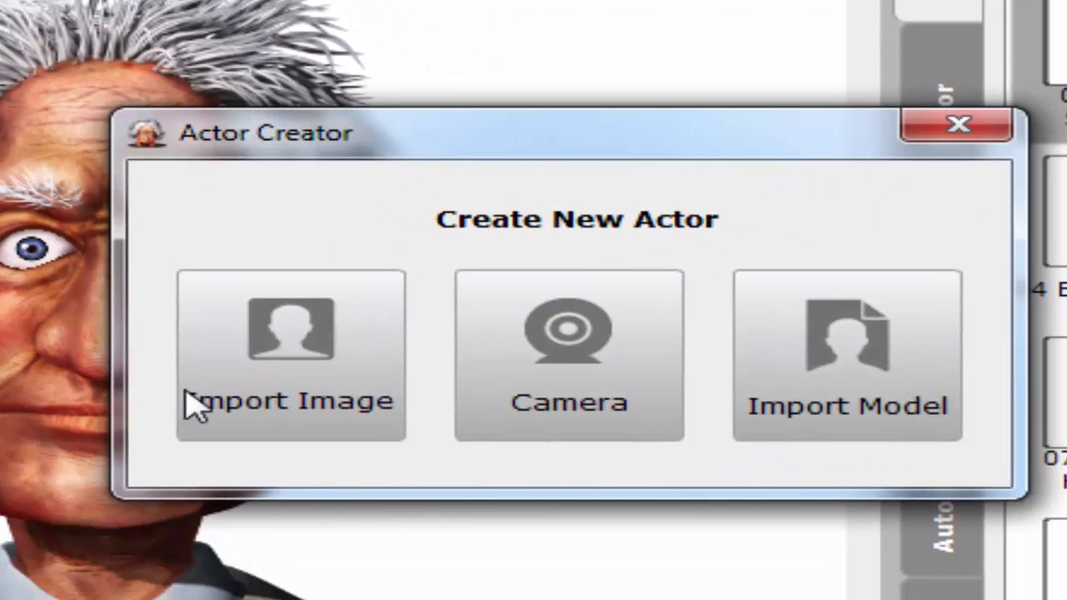
click(200, 407)
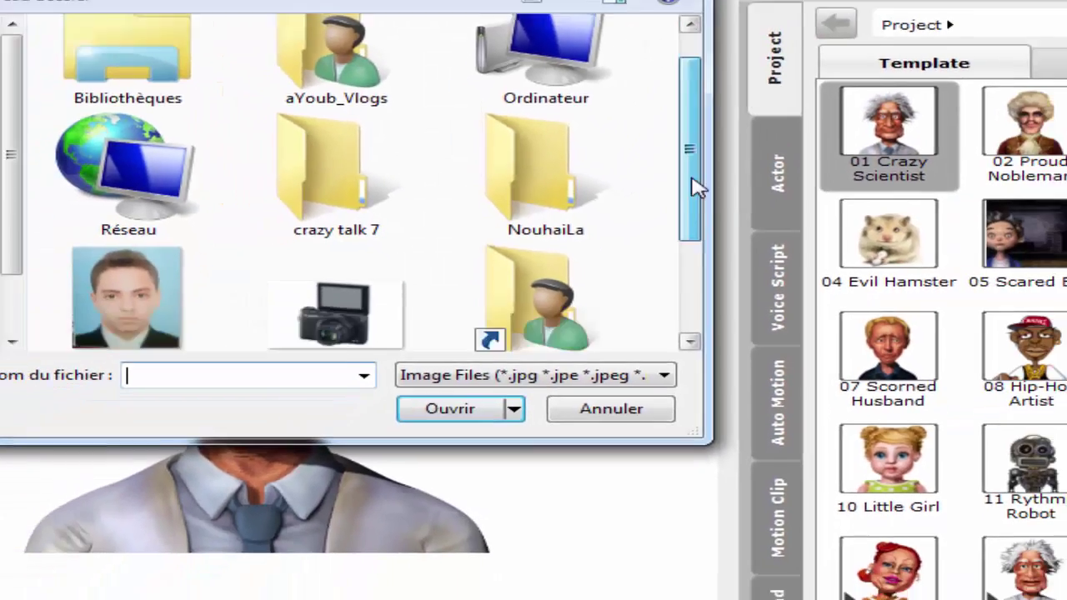
scroll(801, 109, down, 2)
double_click(242, 192)
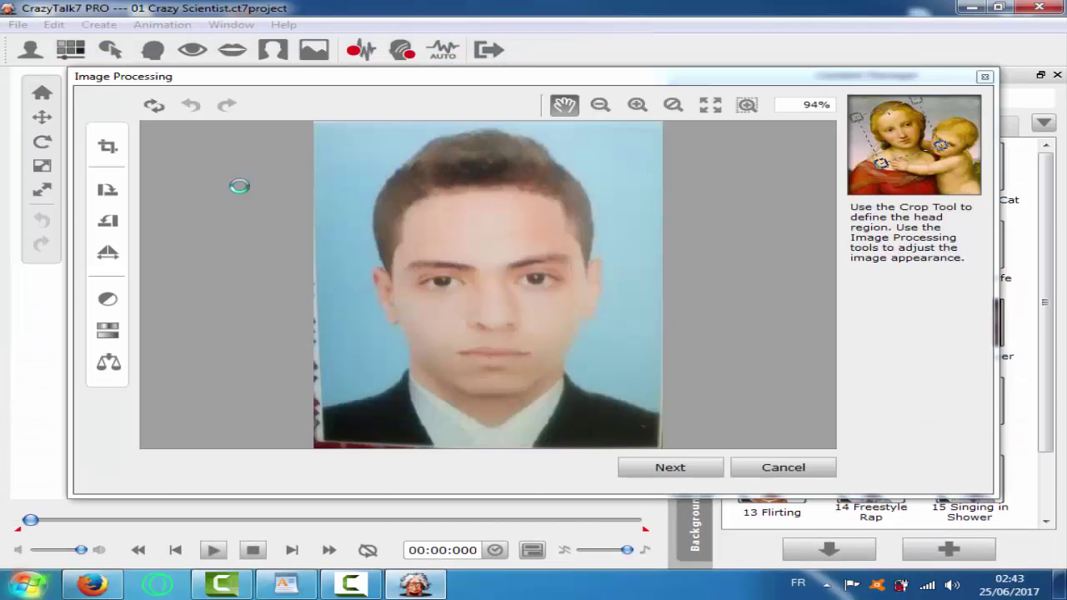
click(670, 469)
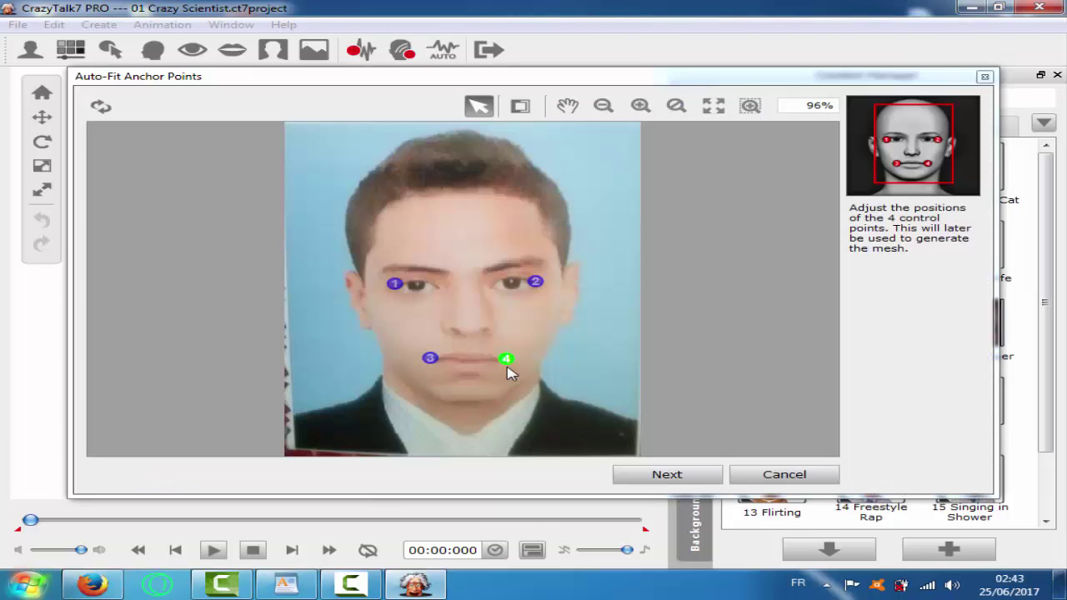
Step: Switch to the WordPad notes and write "هنا يمكنك تعديل على الصورة" below the last "تابع معي" line
click(286, 585)
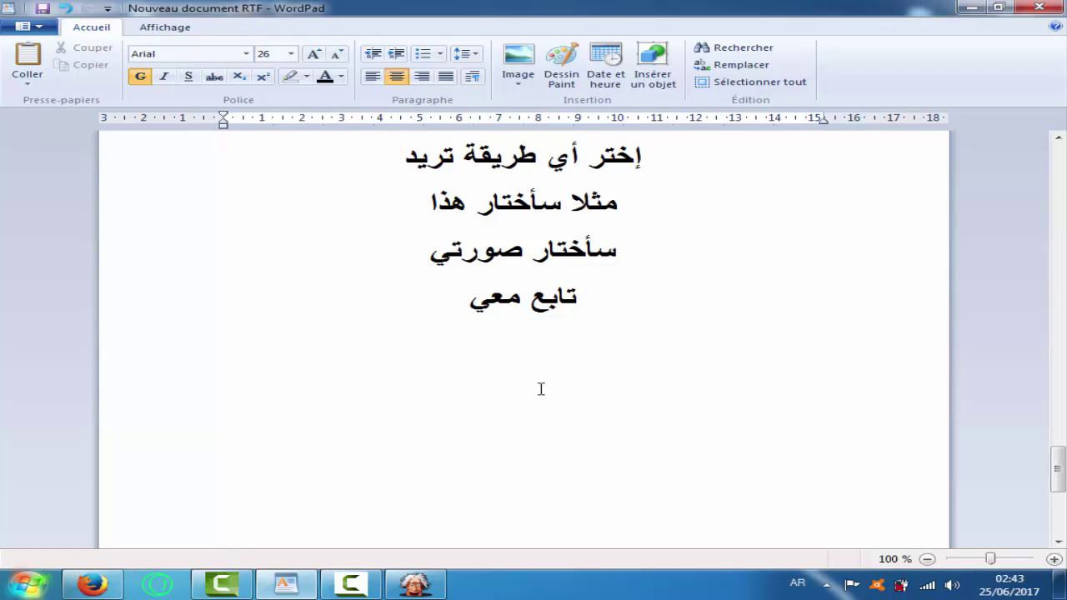
text(هنا يمكنك تعديل)
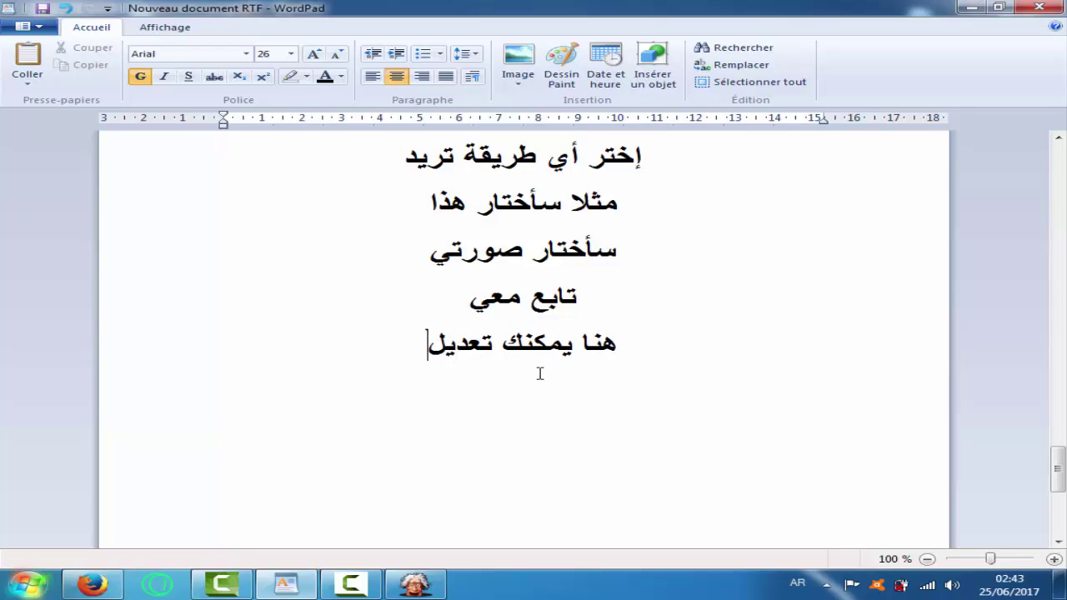
text( على الصورة)
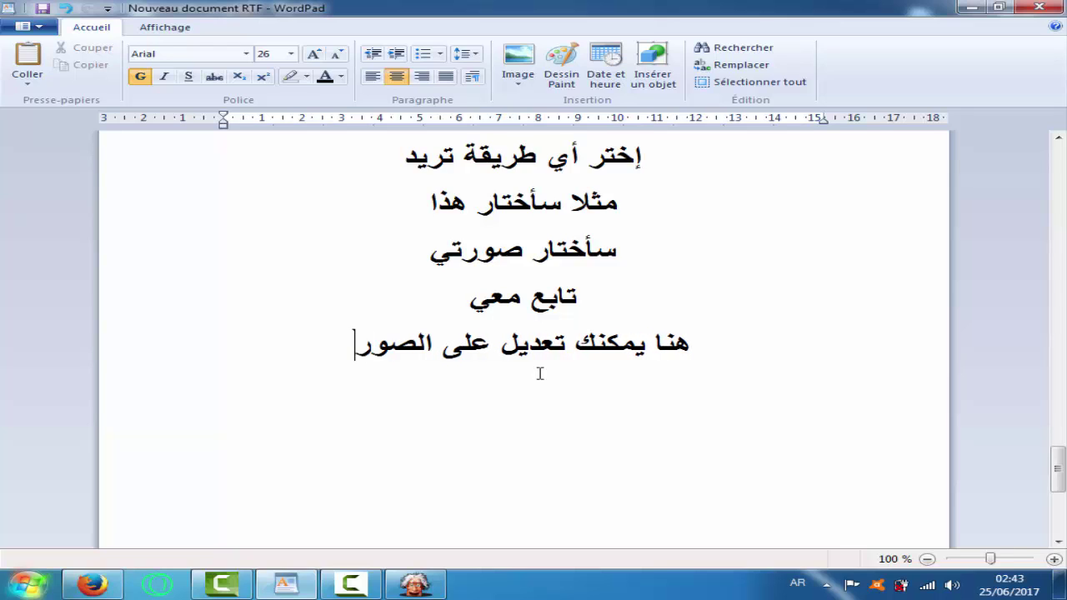
click(540, 374)
text(فقط الع)
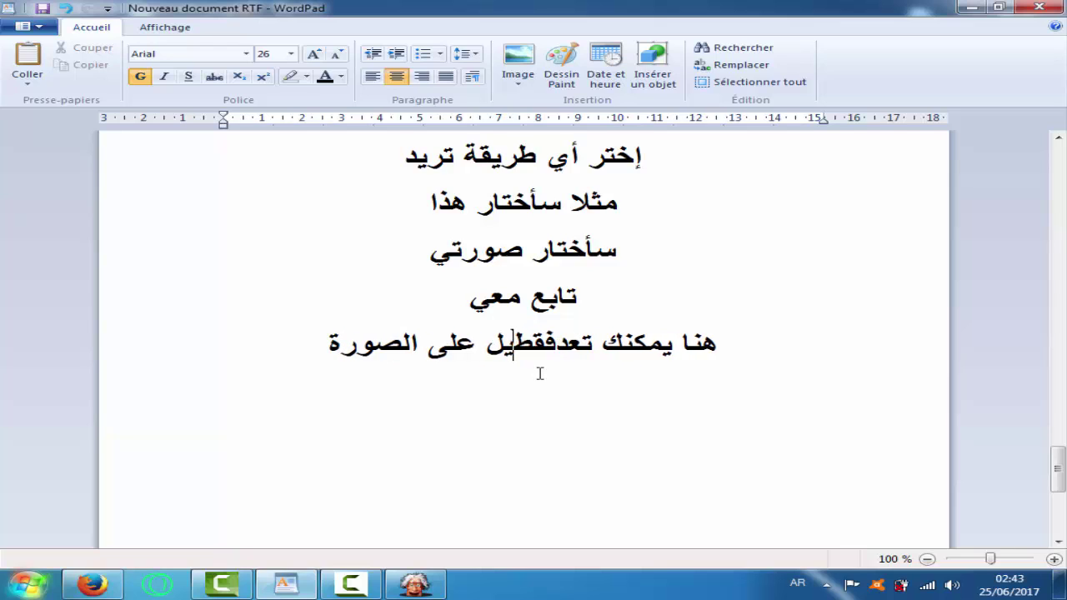
key(BackSpace)
key(BackSpace)
key(BackSpace)
key(BackSpace)
key(BackSpace)
key(BackSpace)
key(BackSpace)
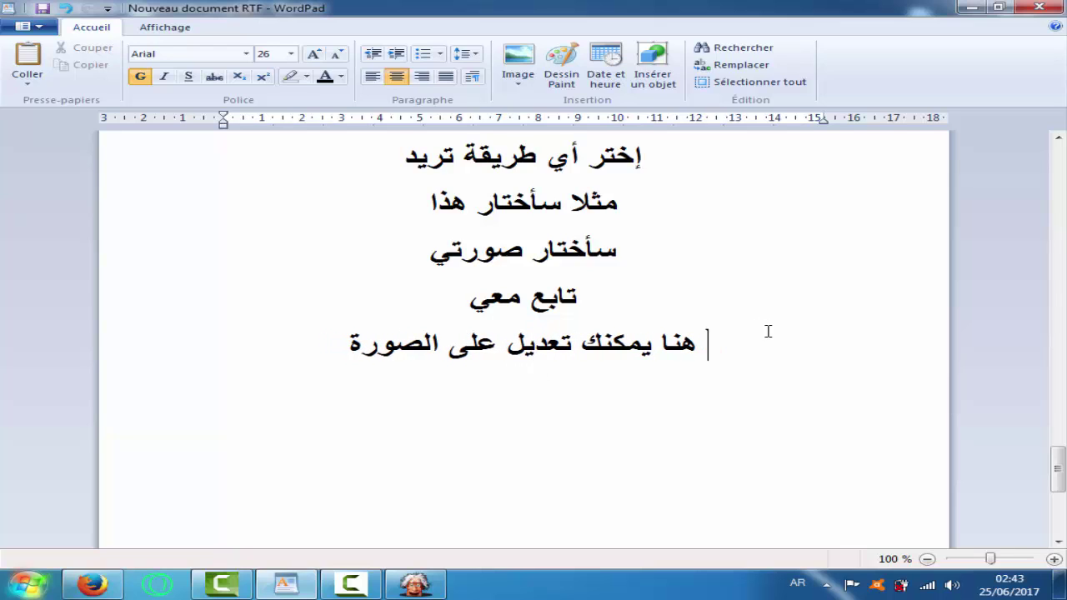
Step: Complete the line with "فقط العين والفم", add "تابع معي" below it and start a new line
text(فقط الع)
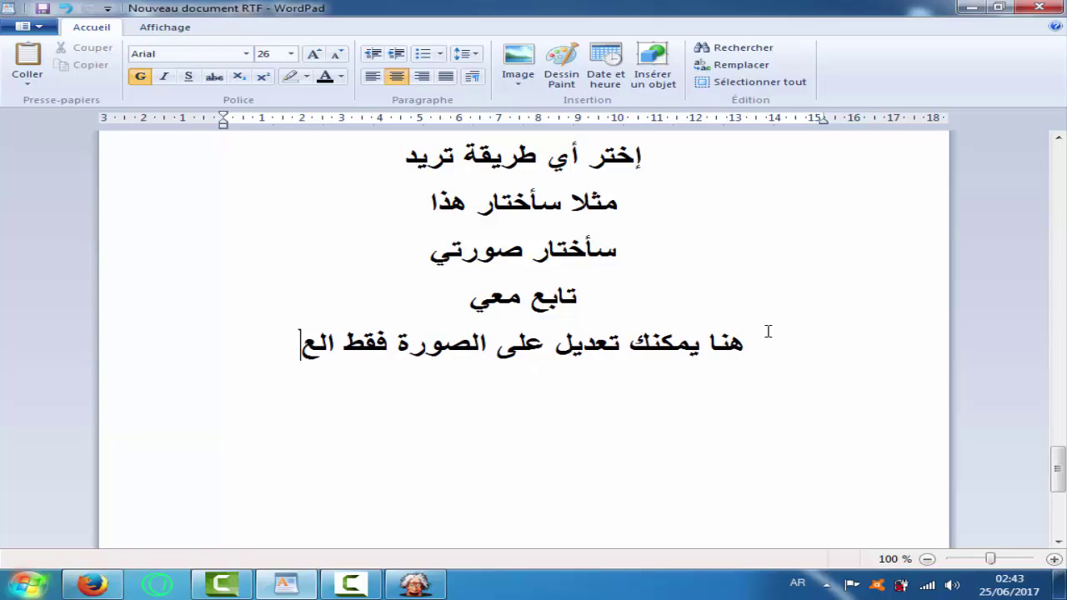
text(ين والفم)
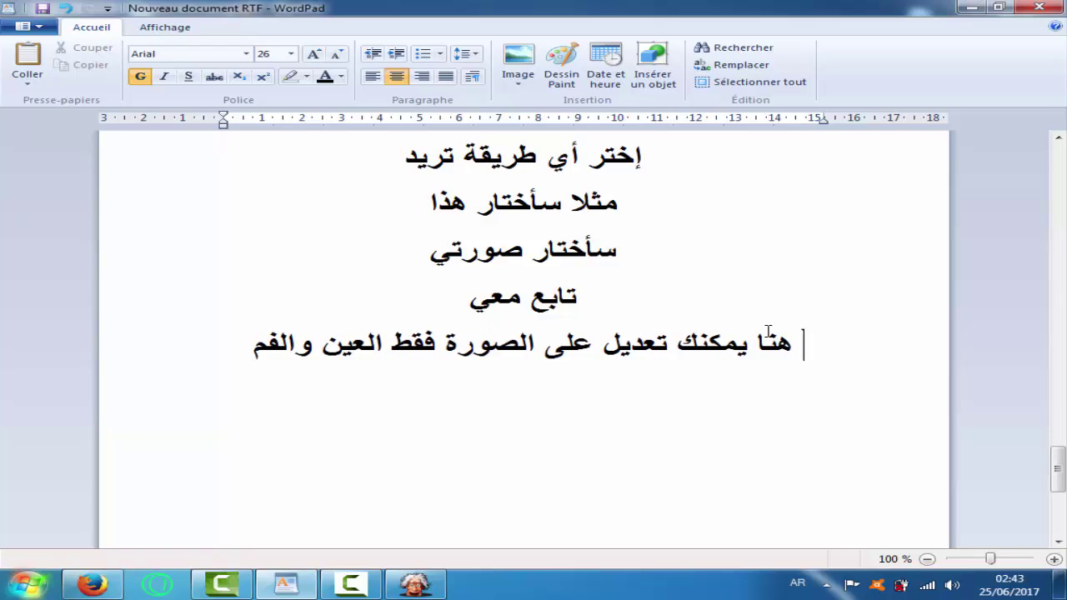
key(Return)
text(تابع معي)
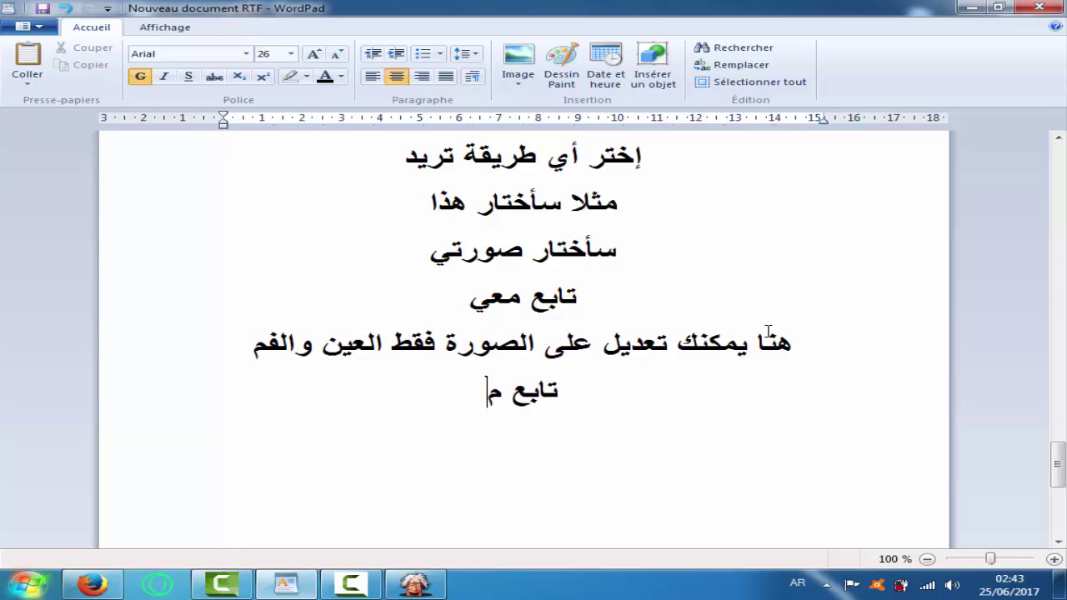
key(Return)
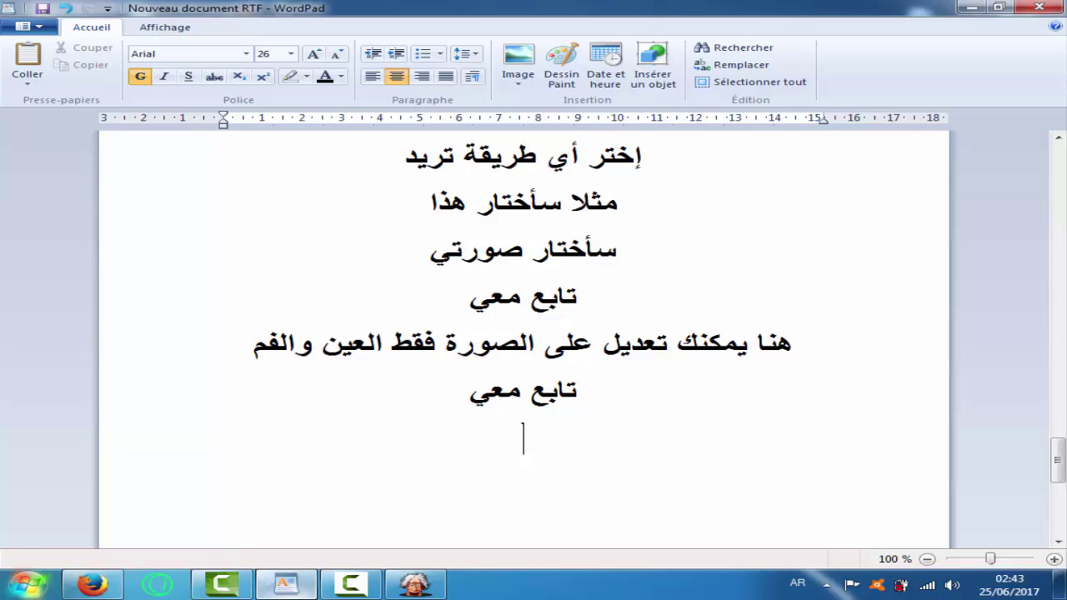
Step: Return to CrazyTalk7, align the four anchor points with the outer eye corners and mouth corners, and proceed to face fitting
click(430, 581)
mouse_move(537, 282)
mouse_down()
mouse_move(554, 281)
mouse_move(544, 288)
mouse_up()
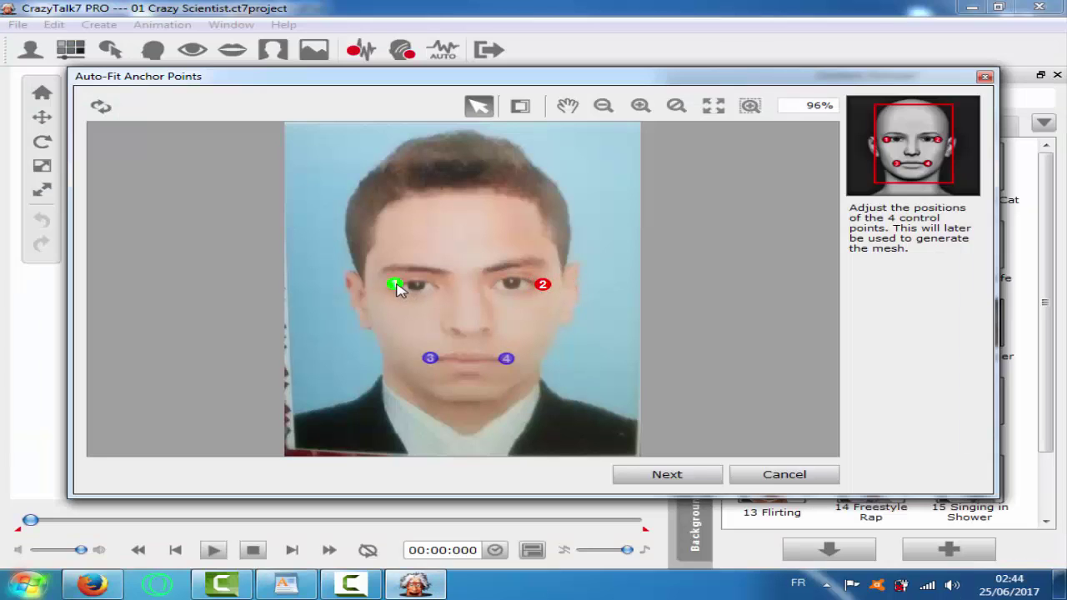
drag(395, 285, 391, 289)
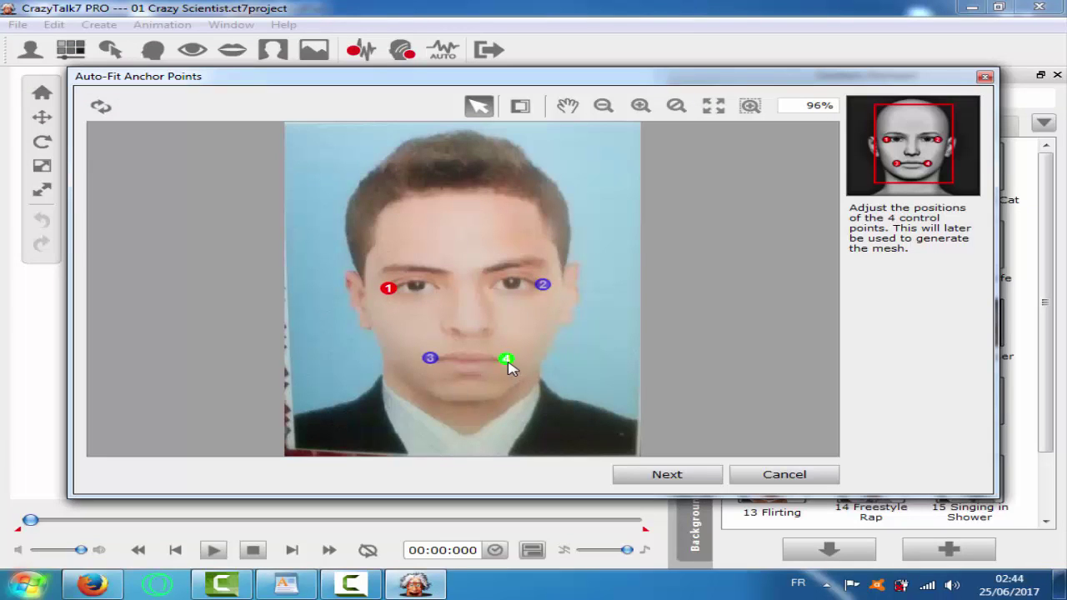
drag(507, 360, 509, 363)
click(431, 359)
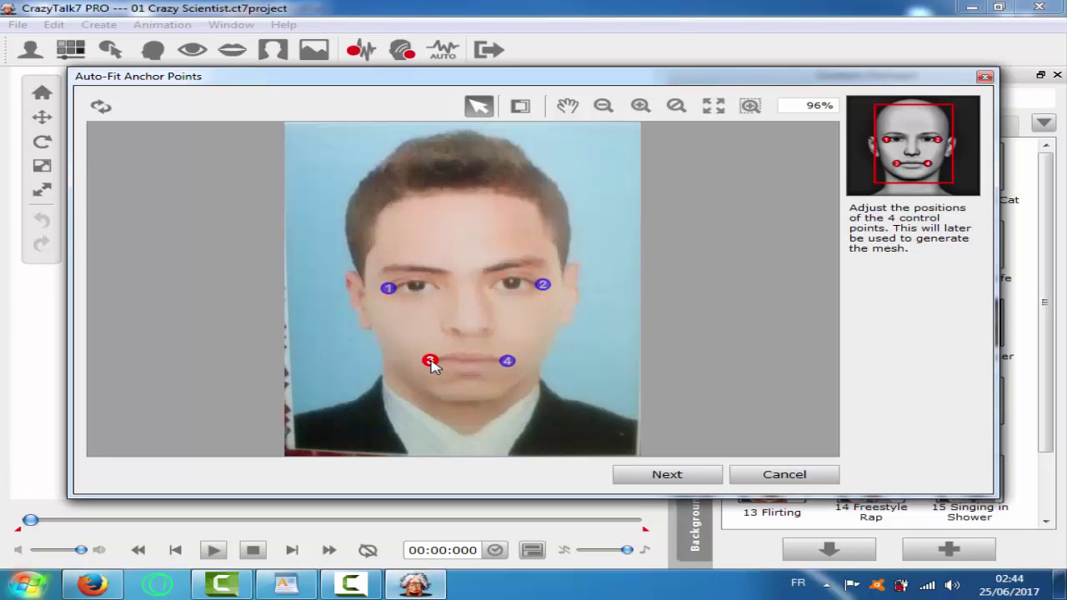
click(659, 471)
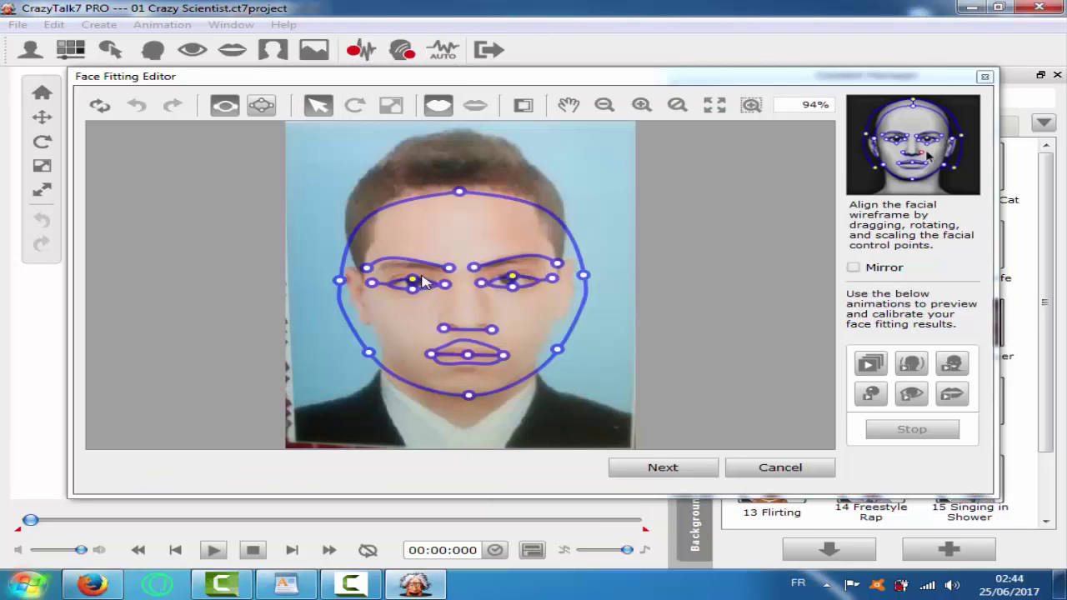
Step: Align the facial wireframe's eye and eyebrow points with the photo, and finish the actor with the default face orientation
drag(413, 284, 377, 287)
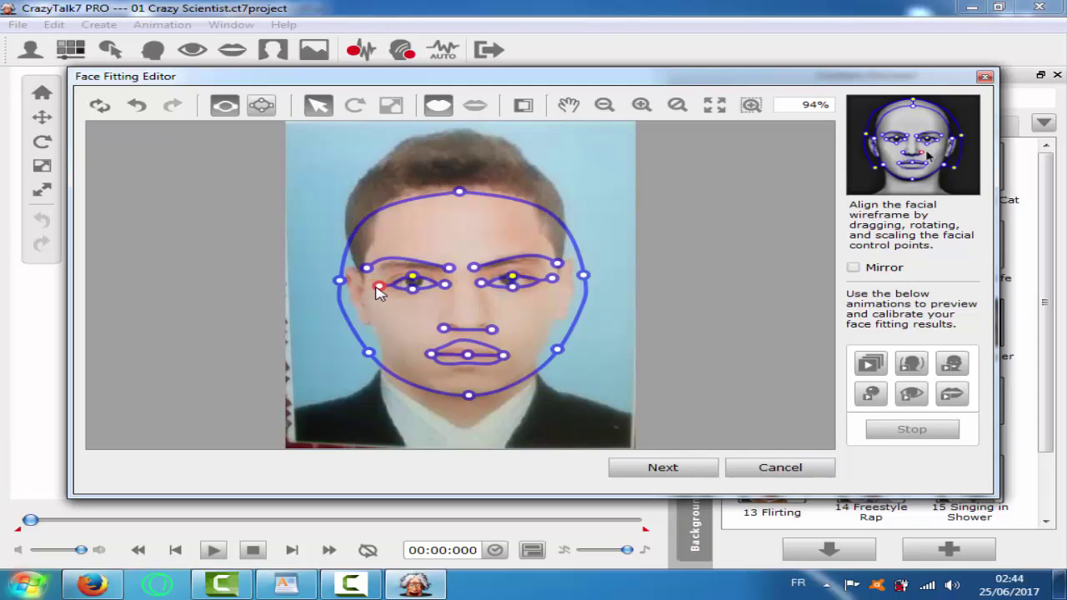
click(512, 275)
drag(516, 278, 512, 278)
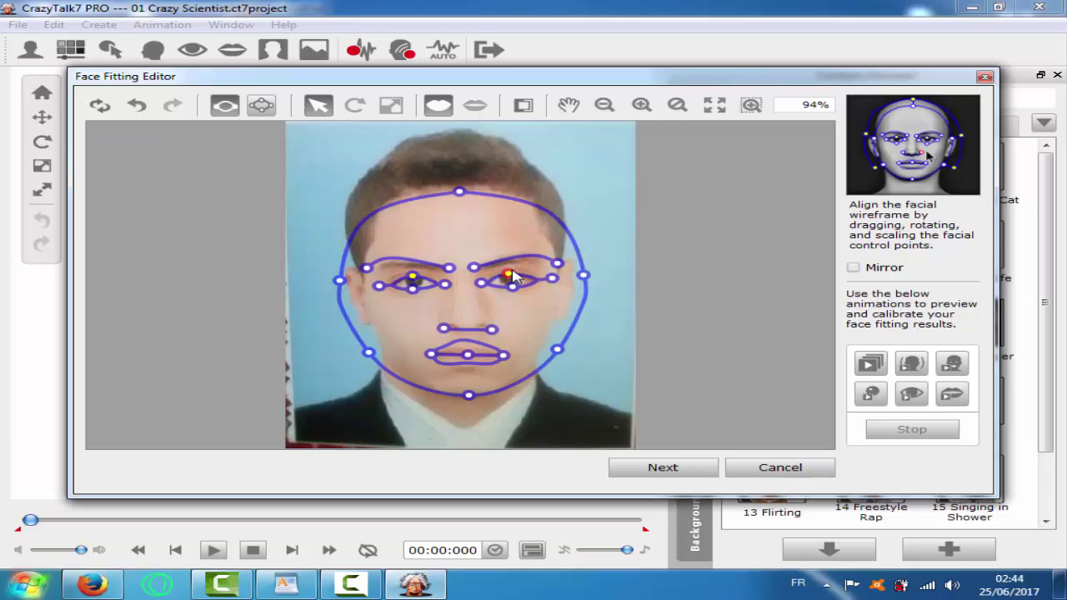
click(556, 265)
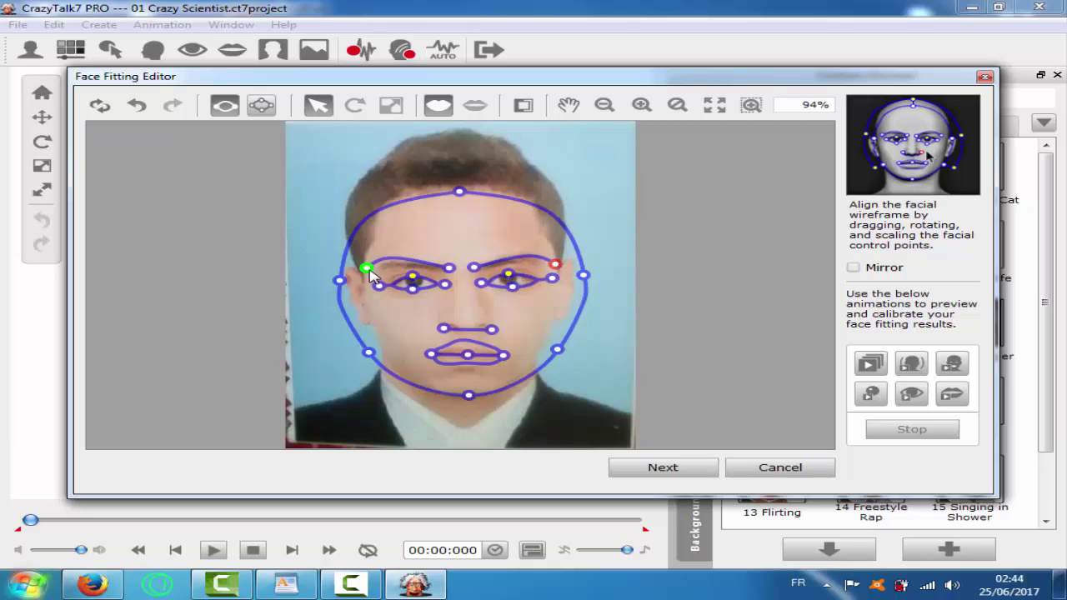
drag(370, 278, 380, 280)
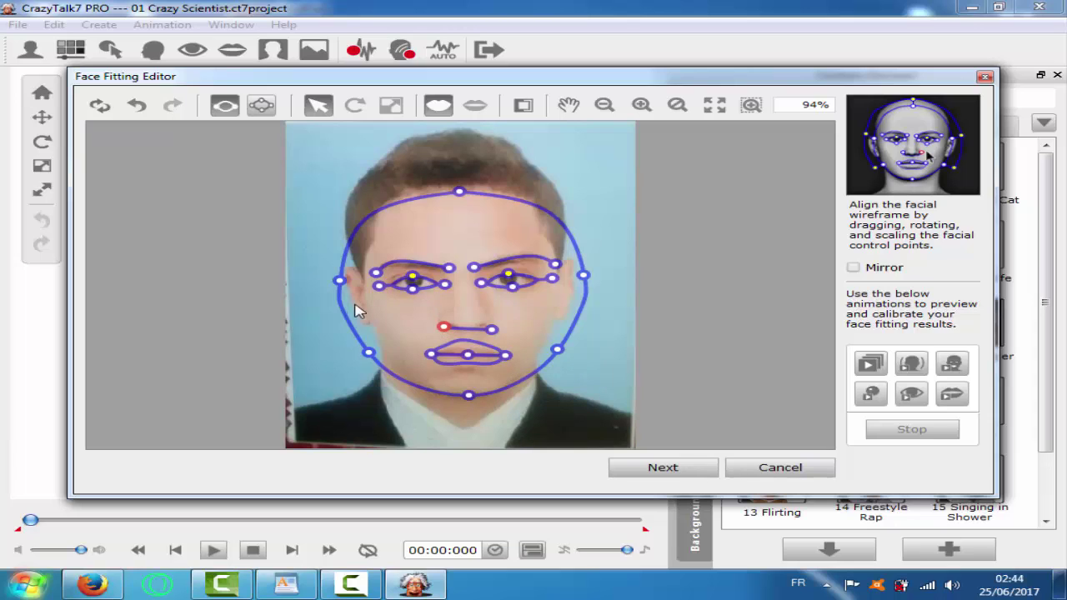
click(652, 474)
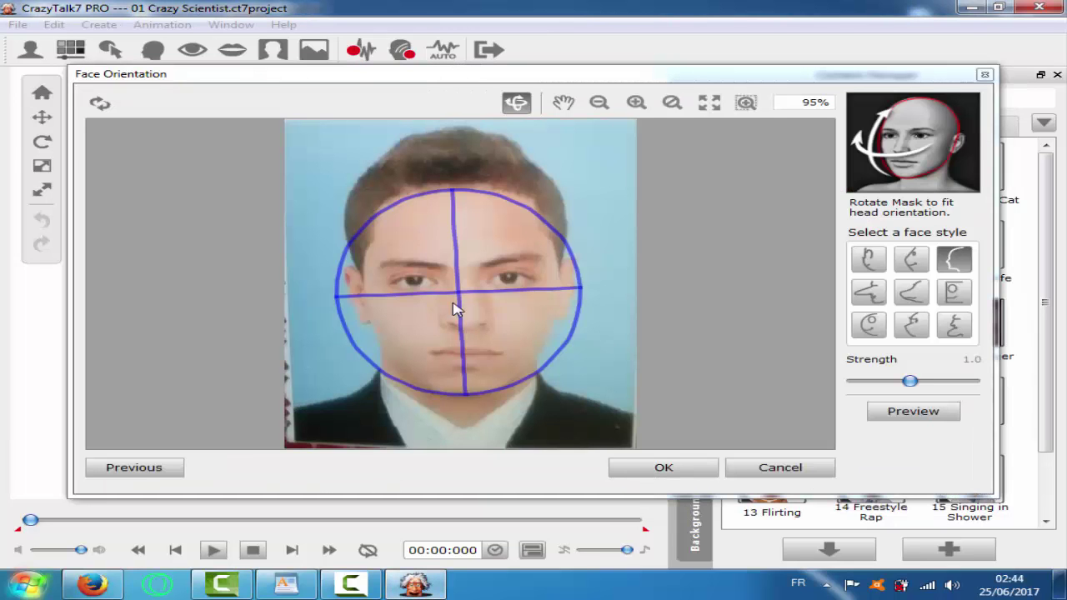
click(672, 464)
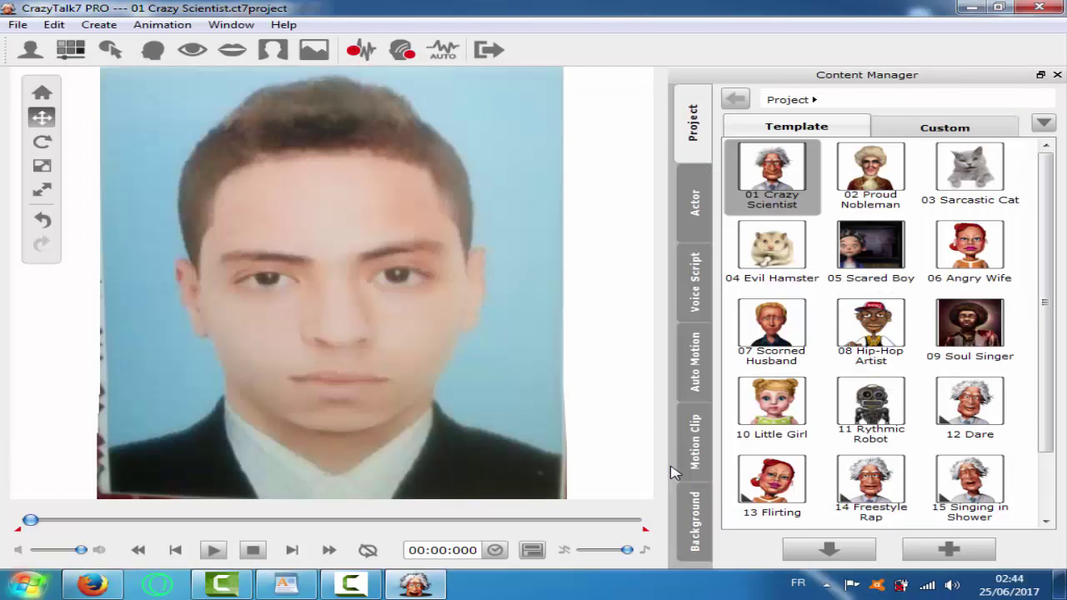
Step: Switch to the WordPad notes, write "الان شاهد معي ماذا سيحدث" below the last "تابع معي" line and start a new line
click(286, 584)
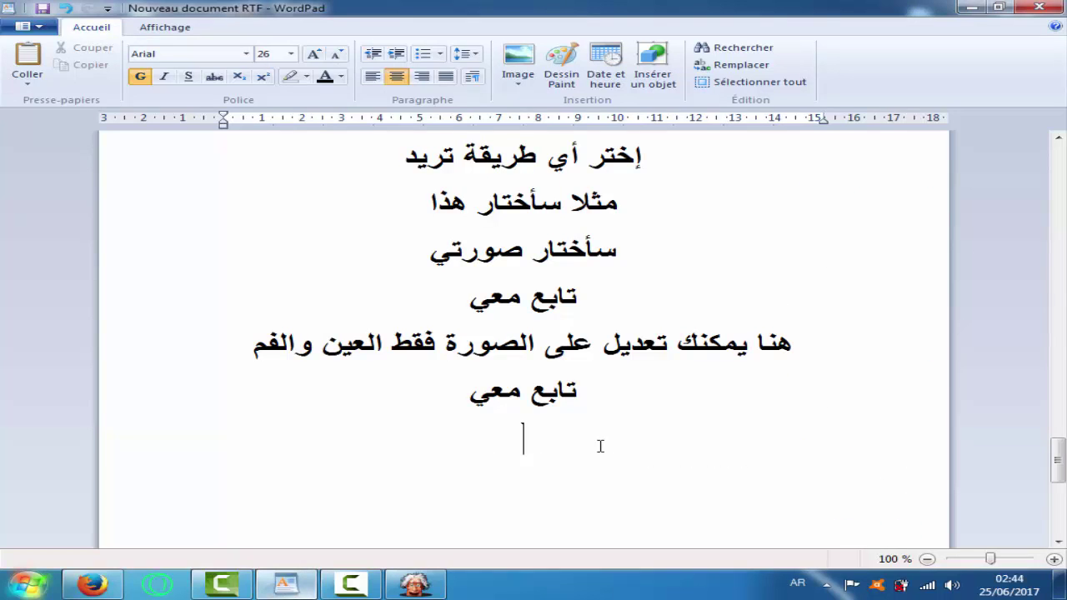
text(الان شا)
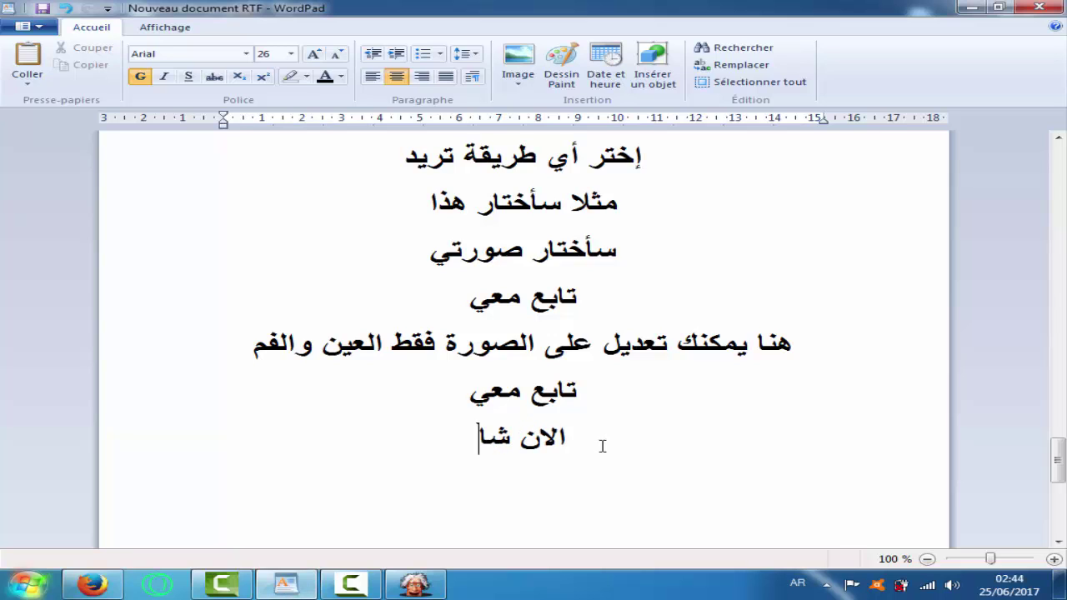
text(هد معي ماذا س)
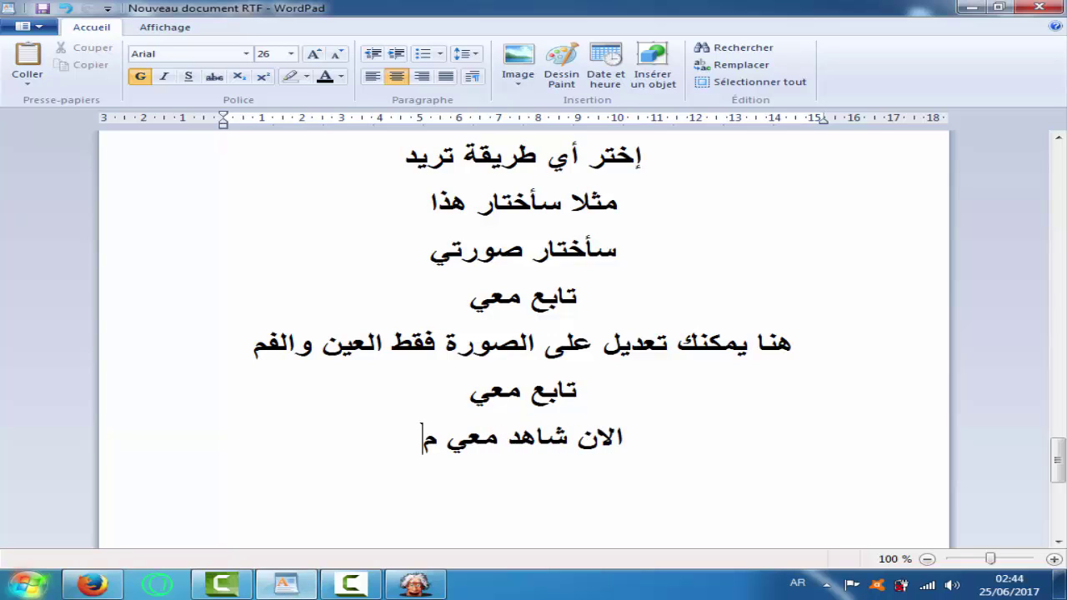
text(حدث)
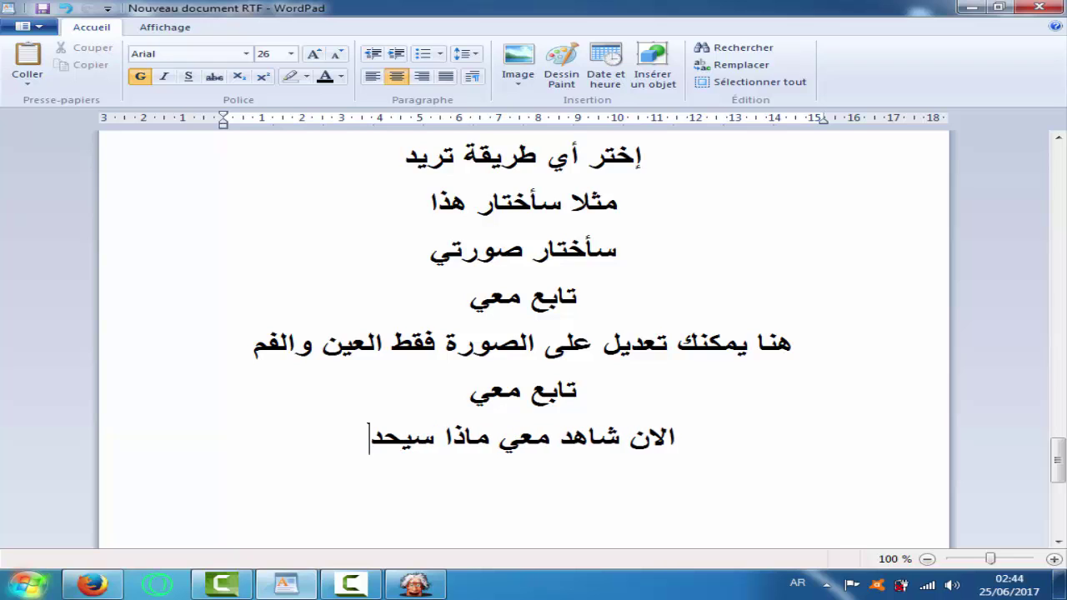
key(Return)
key(Return)
Step: Return to CrazyTalk7 and play the portrait actor's animation, stopping it partway through
key(alt+Tab)
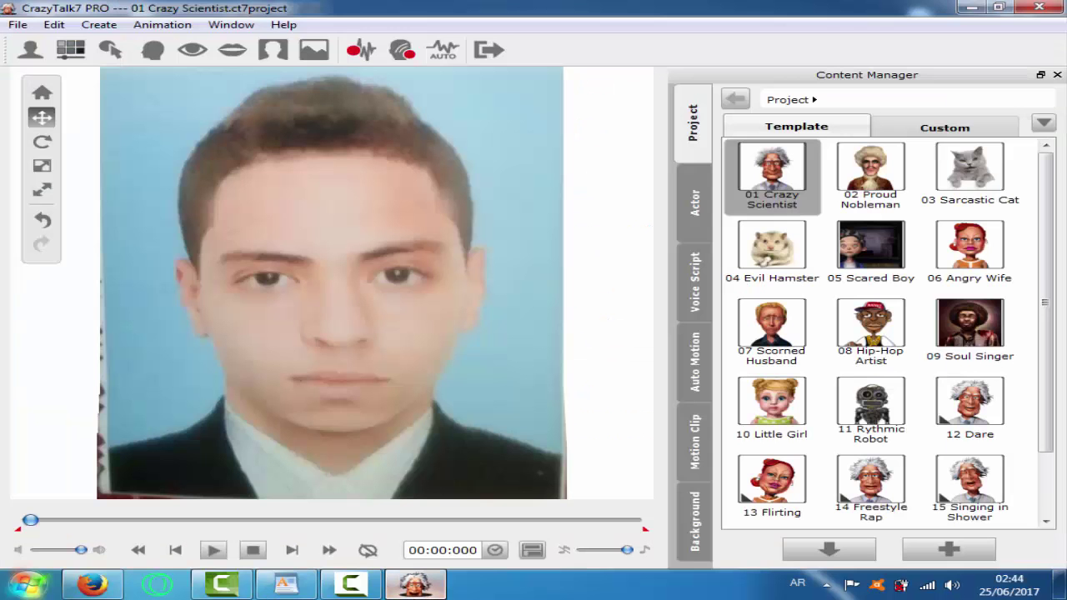
click(213, 552)
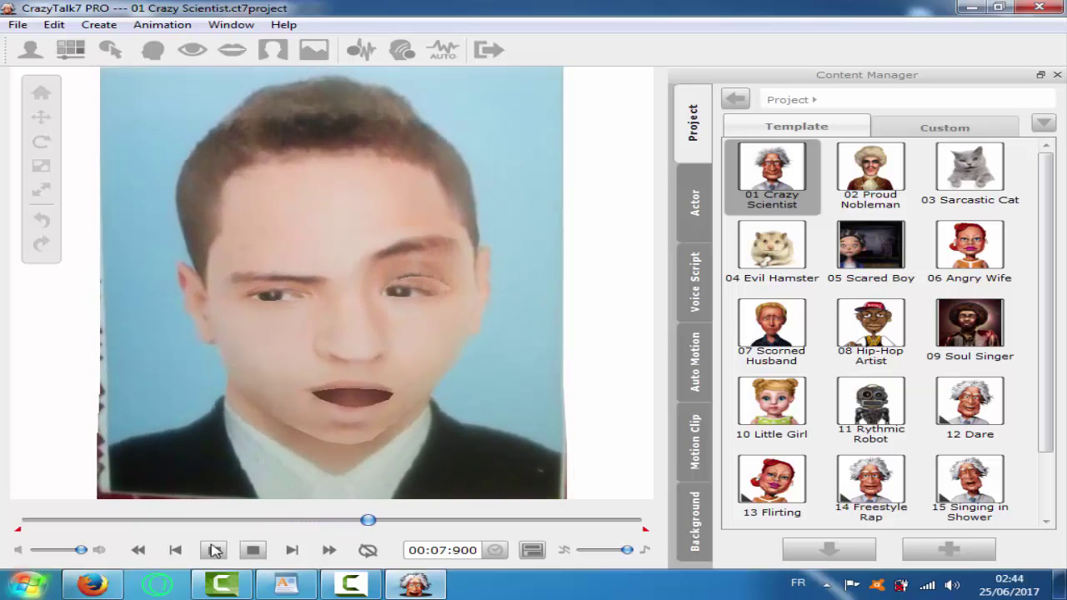
click(254, 551)
Step: Switch to the WordPad notes and write the line "سأقوم بتركيب الأسنان"
click(285, 584)
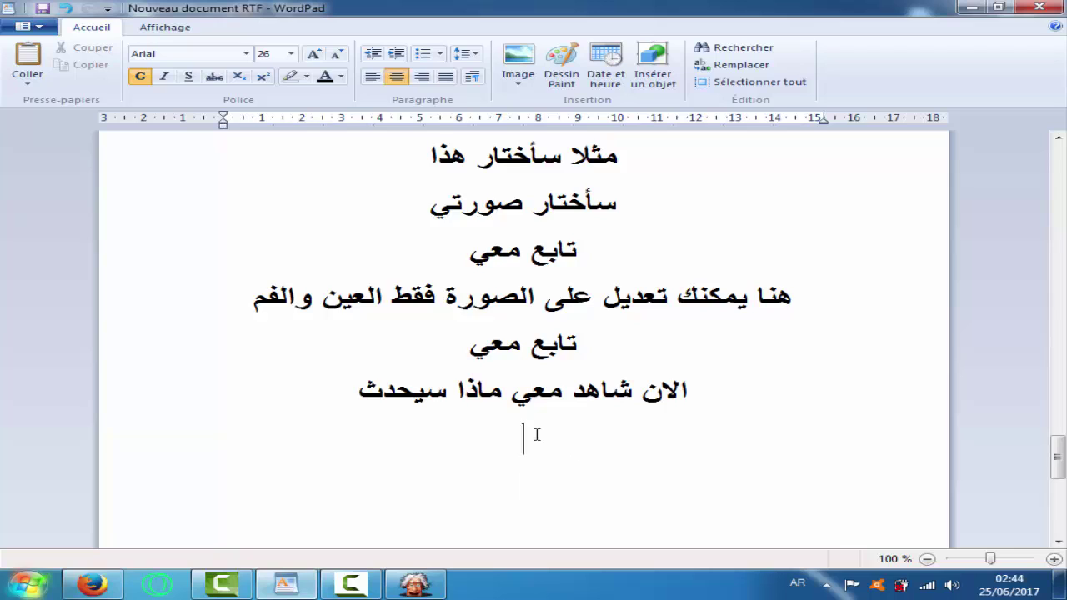
text(قوم بتريط)
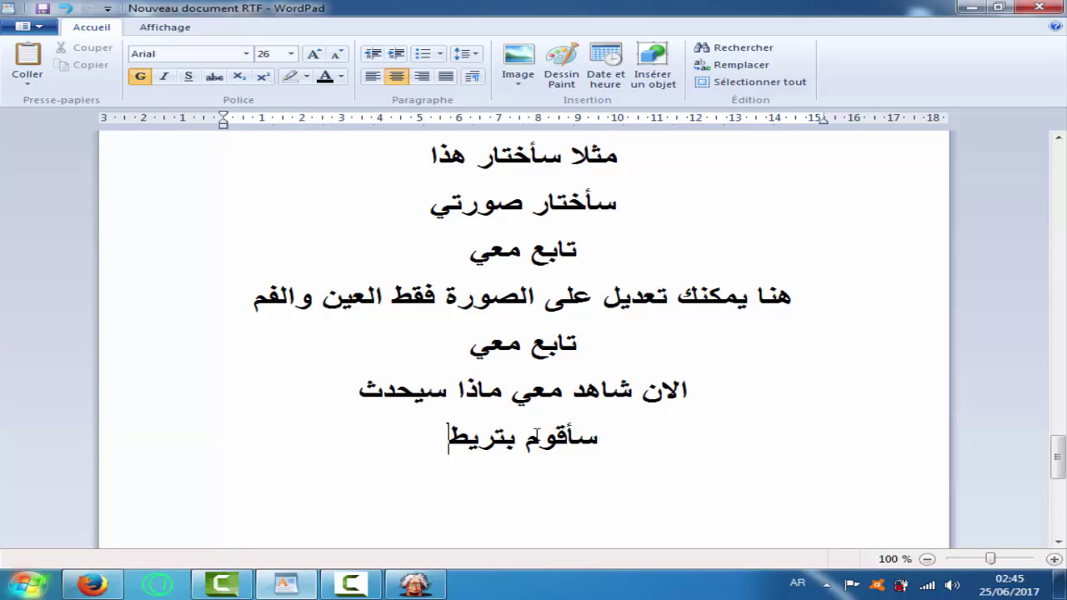
key(BackSpace)
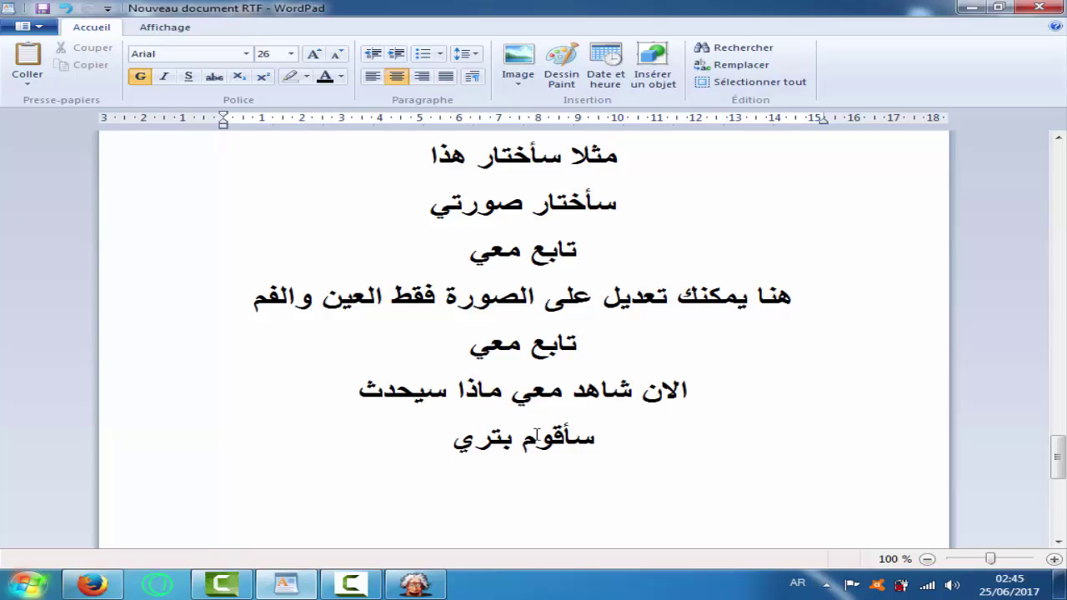
key(BackSpace)
text(كيب ال)
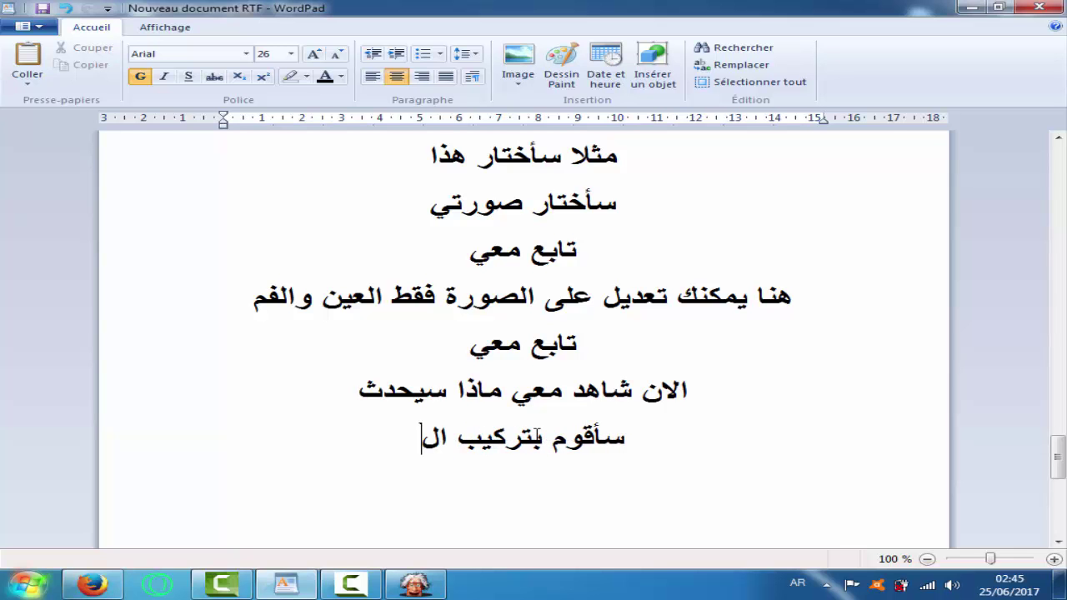
text(أسنان)
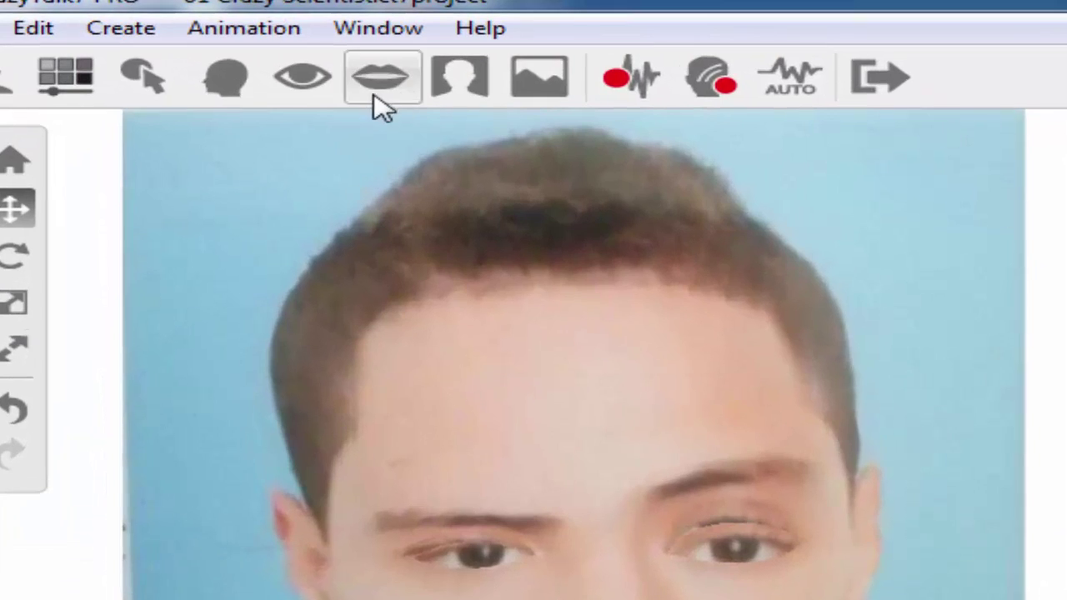
Step: Bring up the actor's teeth templates through the mouth settings in CrazyTalk7, and close Teeth Settings without changing any values
click(377, 83)
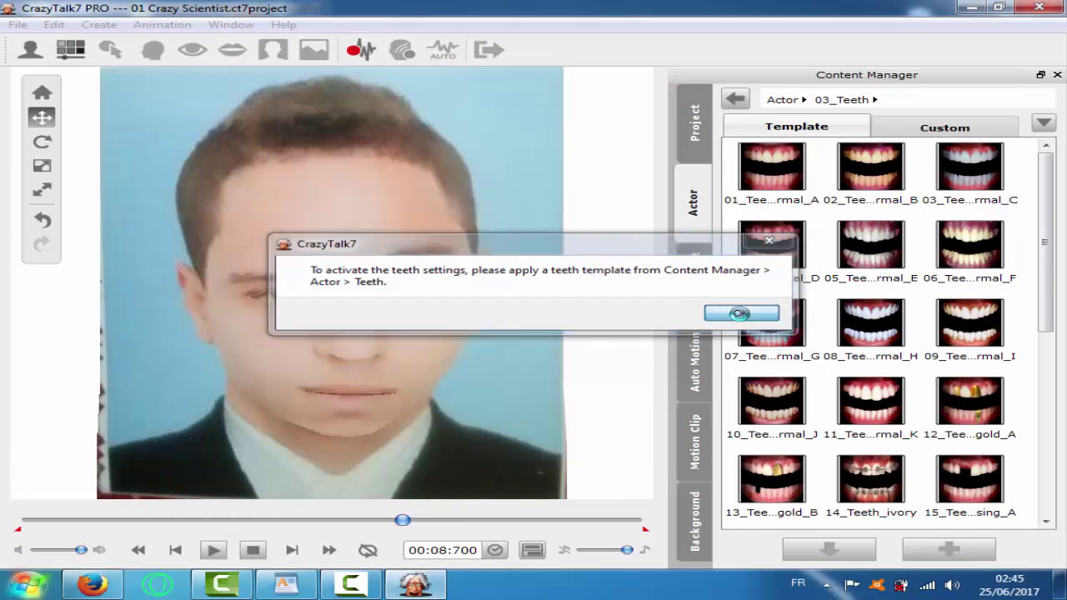
click(741, 312)
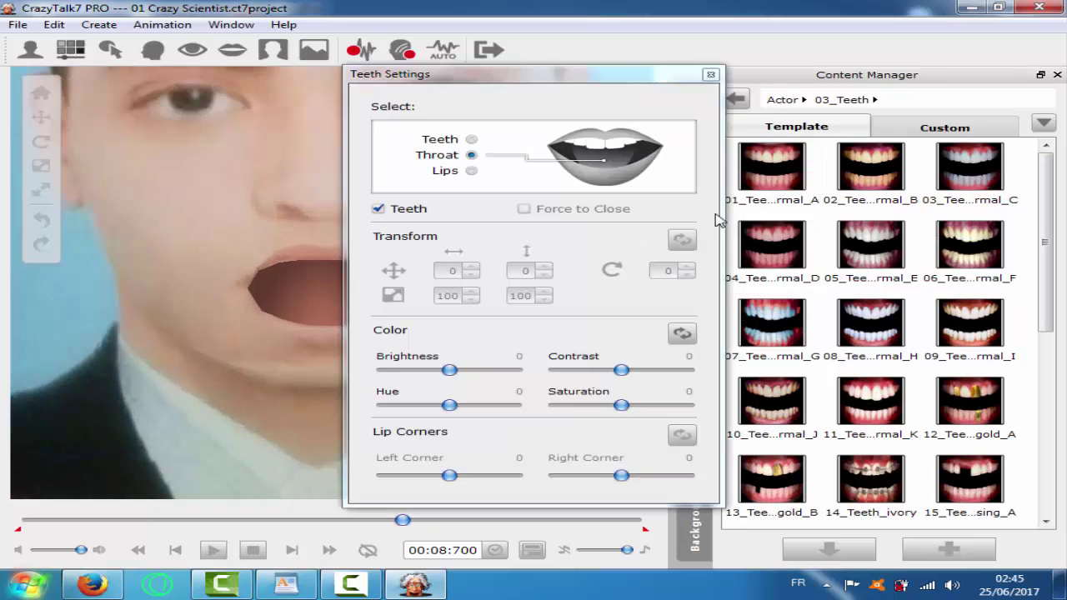
click(711, 74)
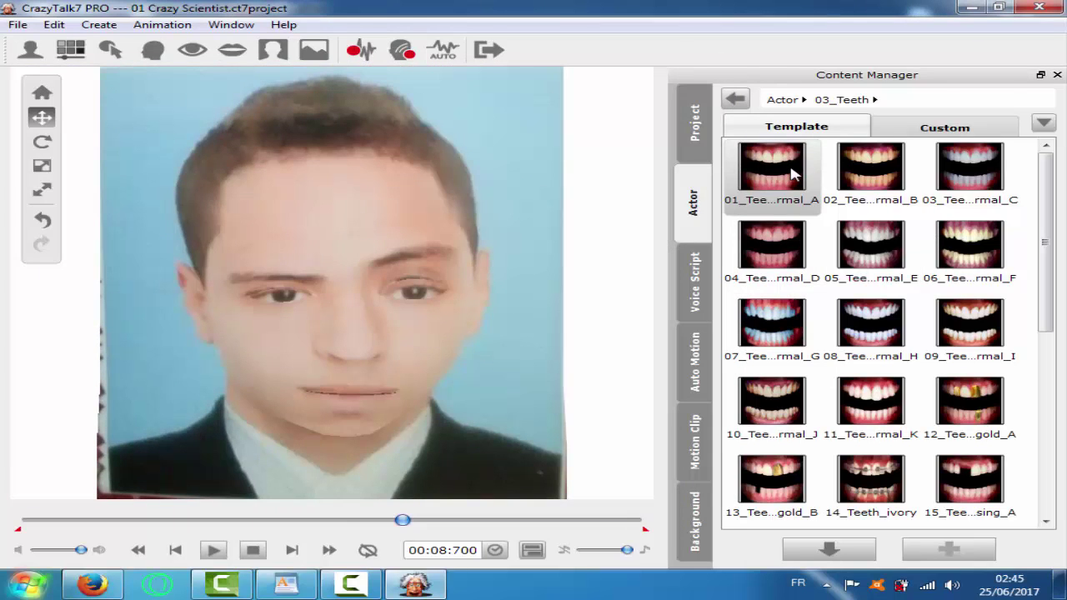
Step: Preview the normal A and normal B teeth templates on the actor, and apply the normal C teeth template (03)
key(space)
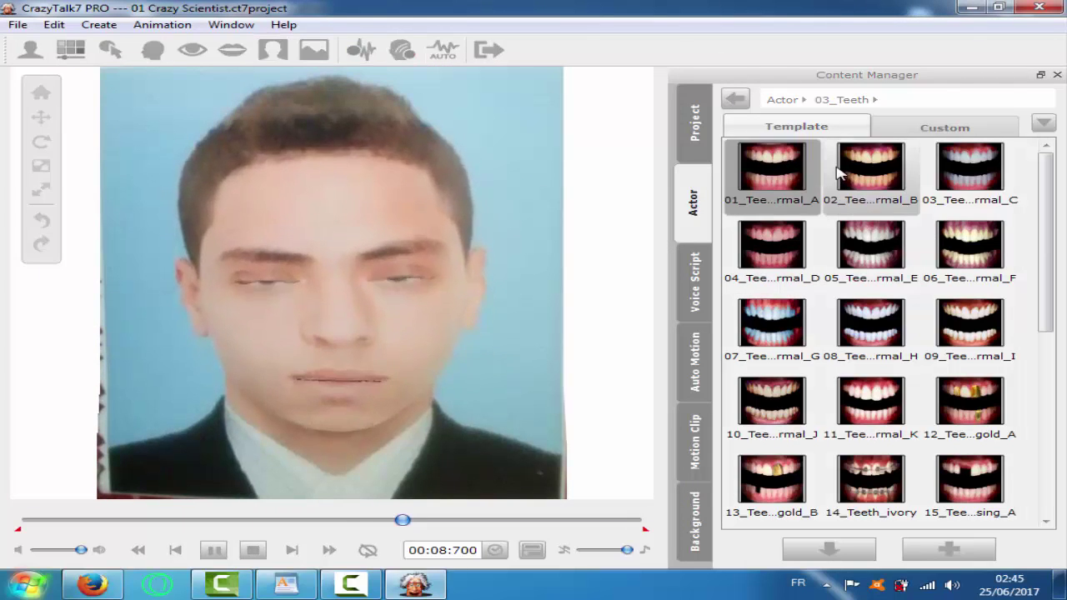
key(space)
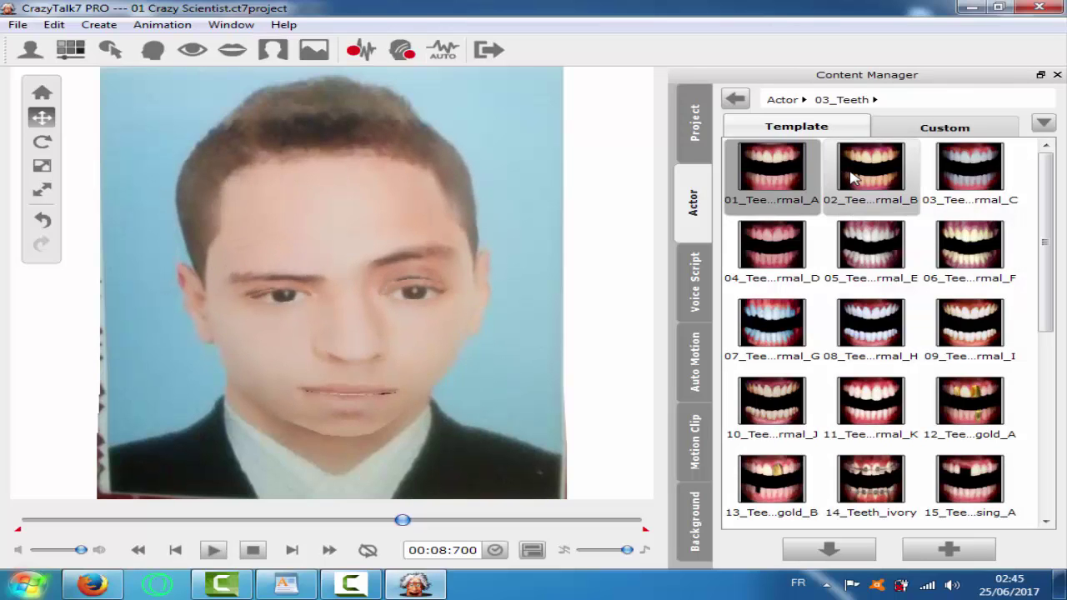
click(892, 179)
key(space)
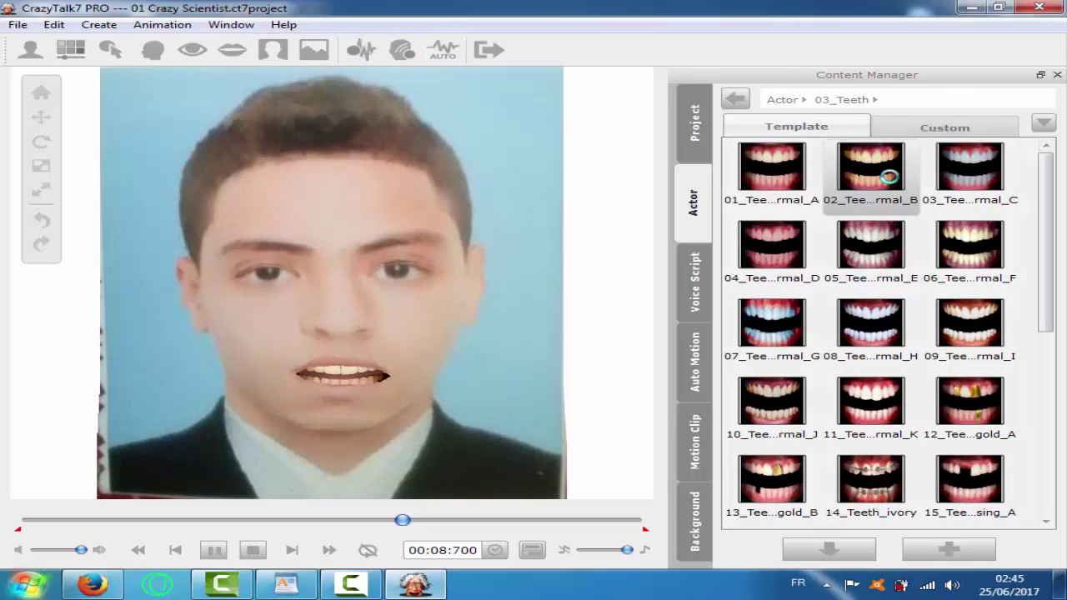
click(975, 175)
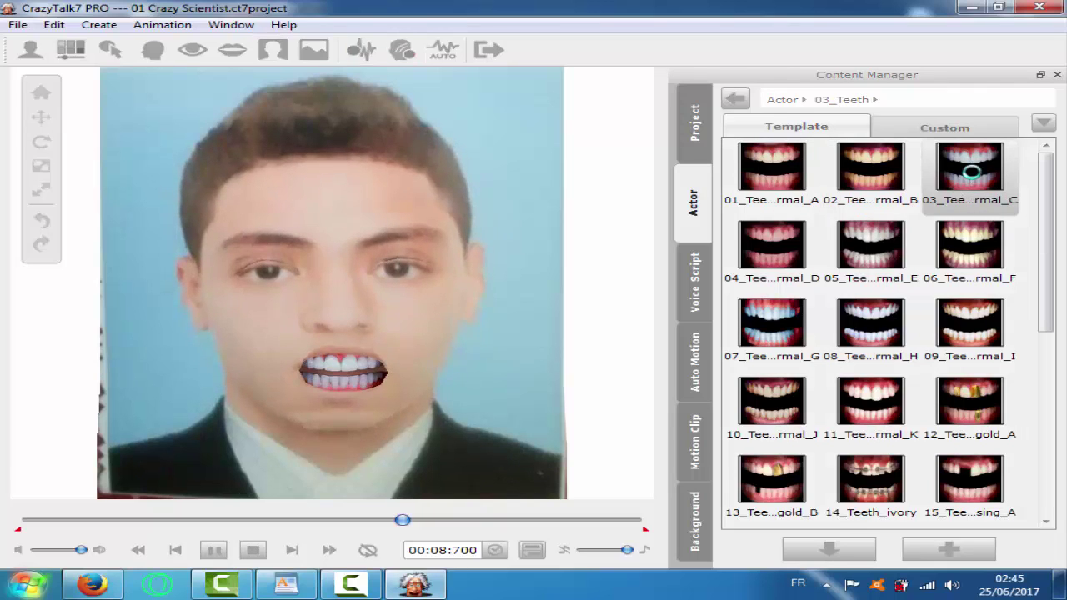
Step: Switch to the WordPad notes, write "هههه لاحظ مرة أخرى" below the teeth note and add new lines after it
click(286, 583)
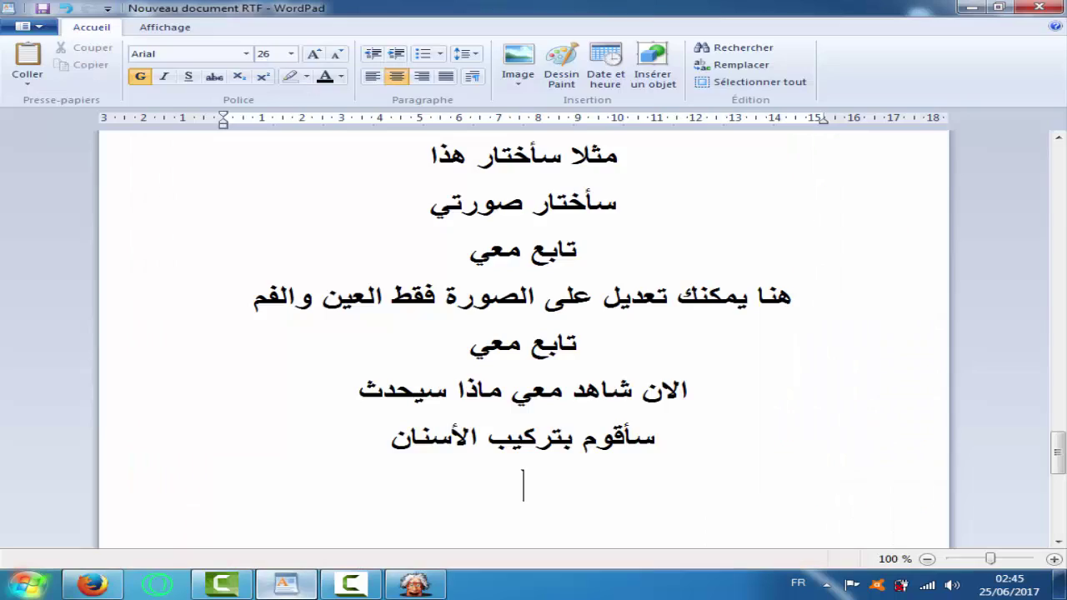
text(هههه)
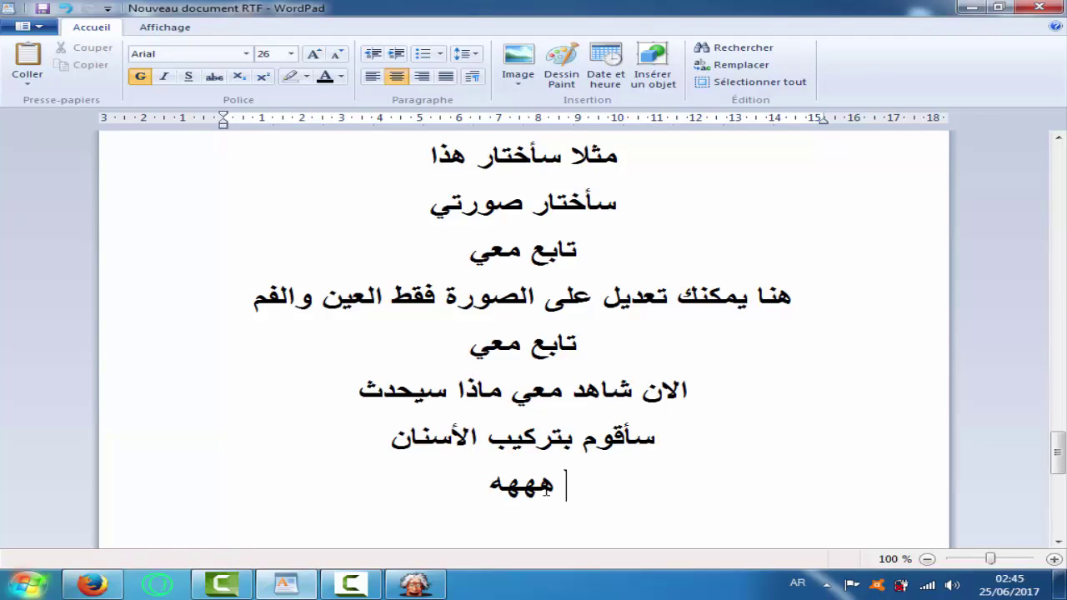
text( لاحذ)
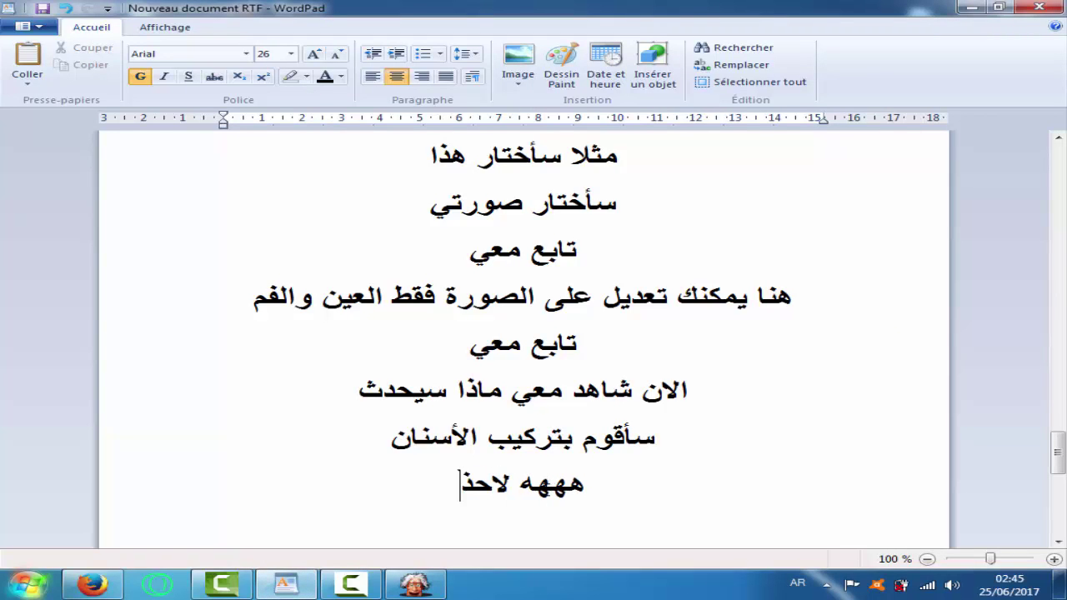
key(BackSpace)
text(ظ مرة أخرى)
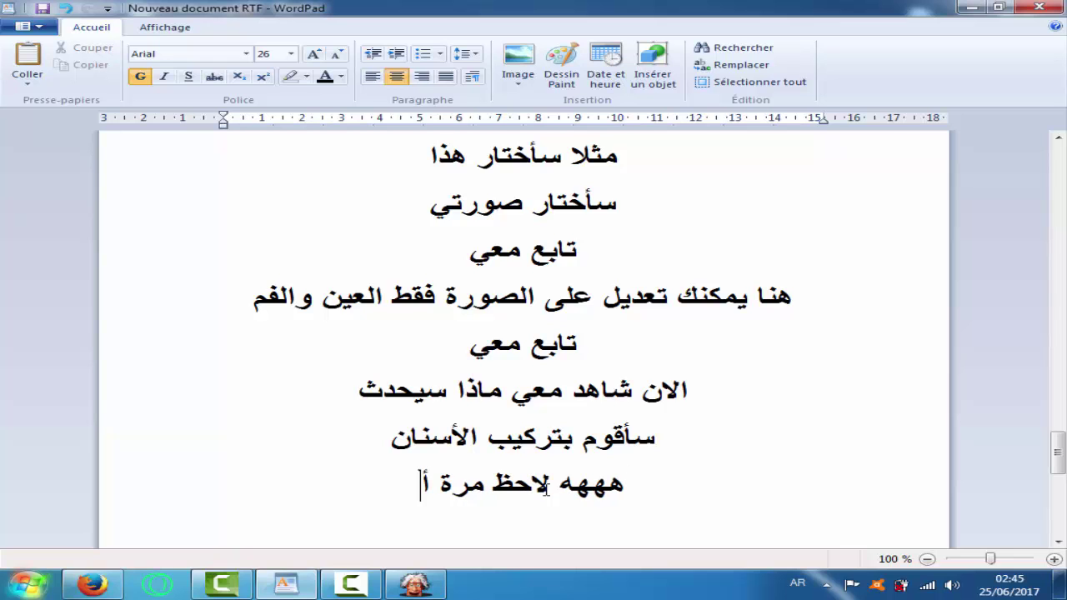
key(Return)
key(Return)
key(Return)
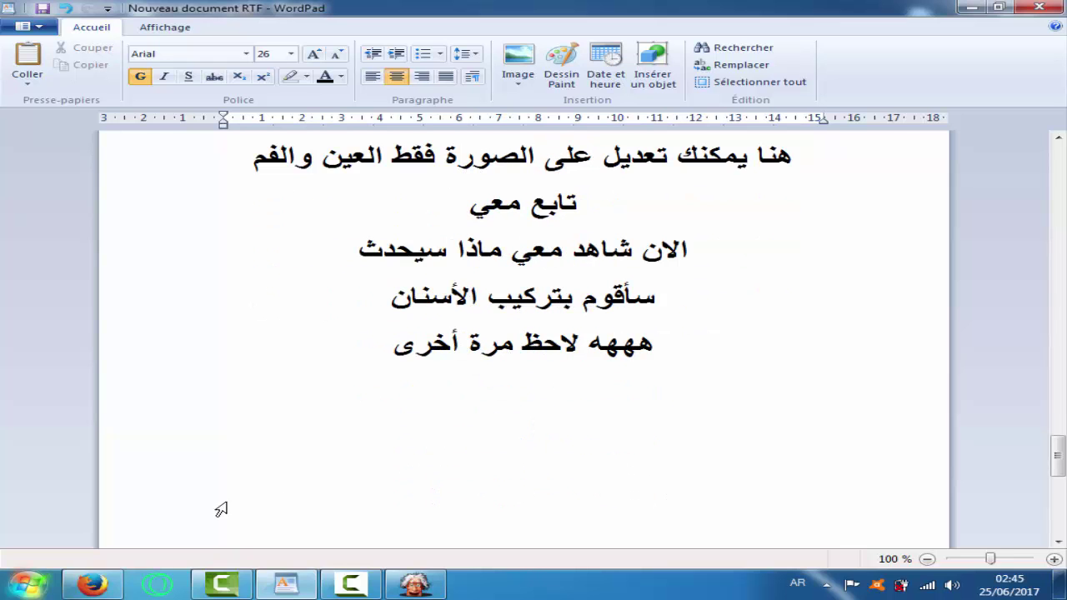
Step: Return to CrazyTalk7 and play the actor's animation with the new teeth to the end
click(415, 588)
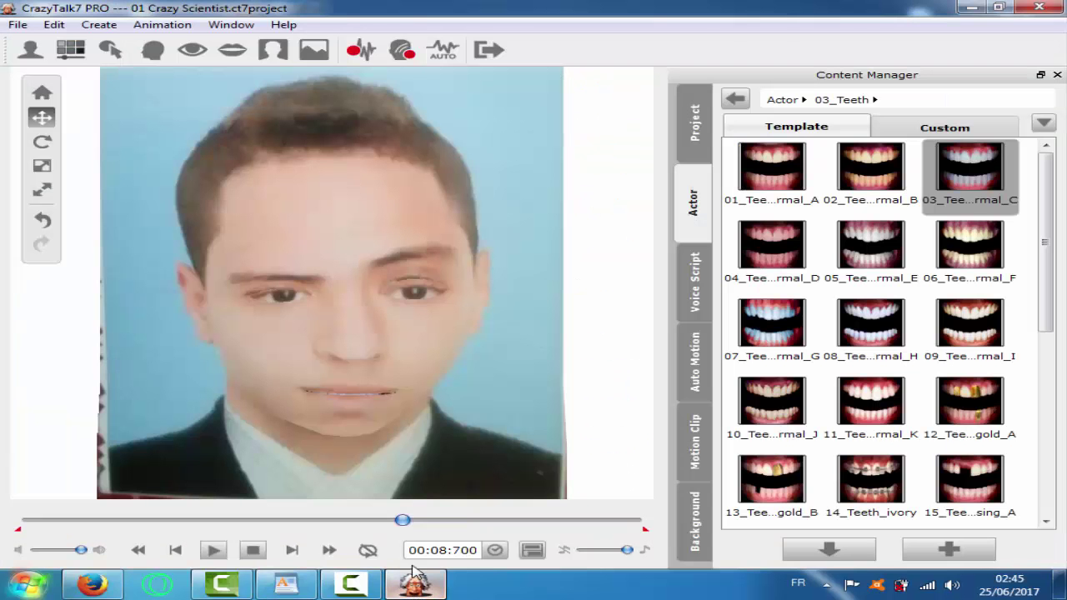
click(213, 550)
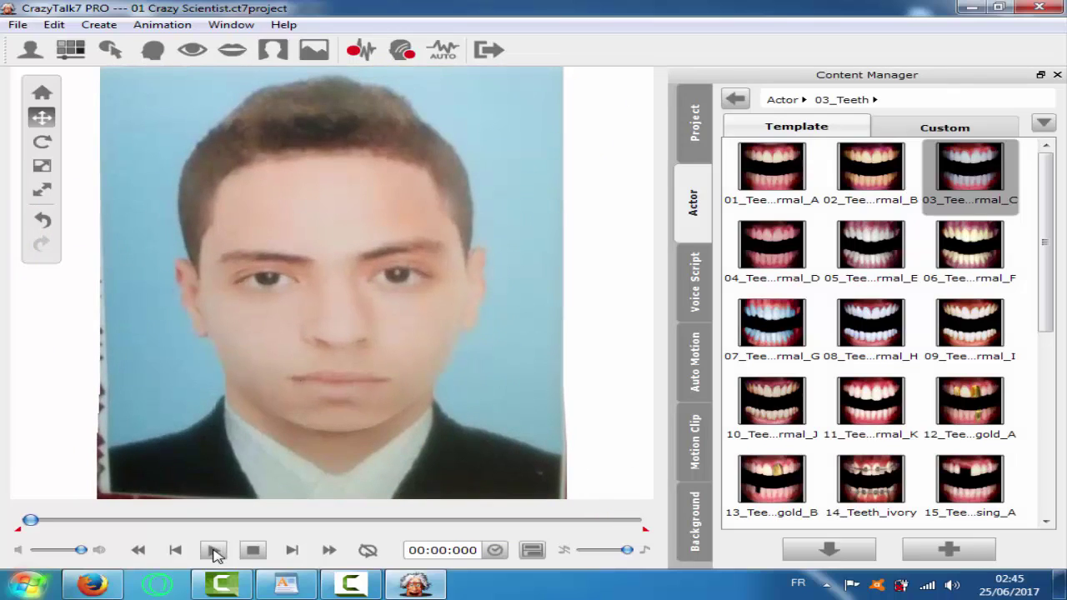
Step: Switch to the WordPad notes, write "هههههه" and add the line "من هنا يمكنك تسجيل صوتك" below it
click(310, 586)
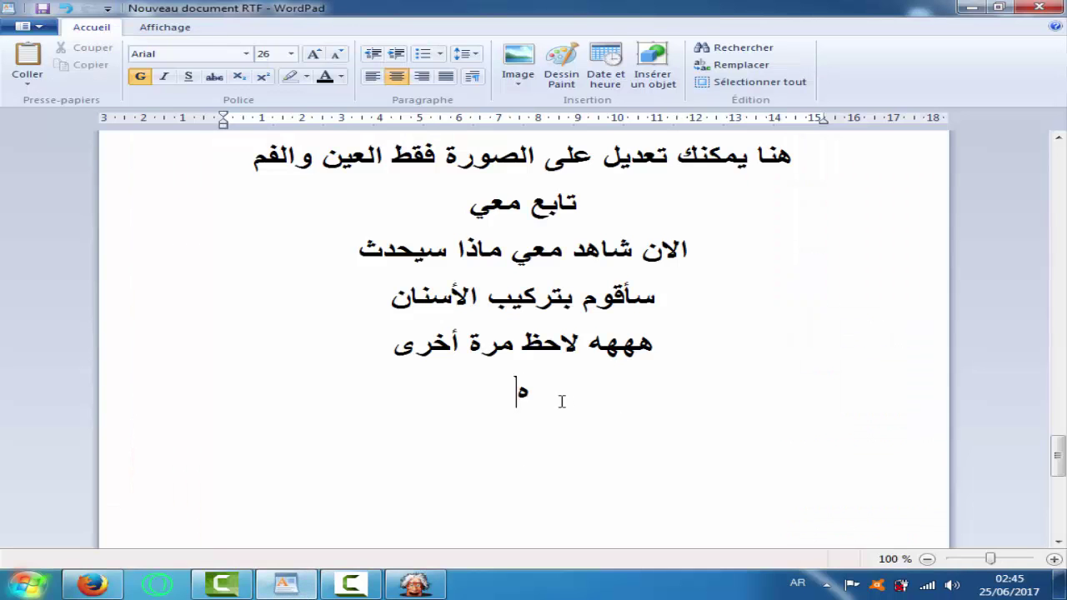
text(ههههه)
key(Return)
text(من هنا)
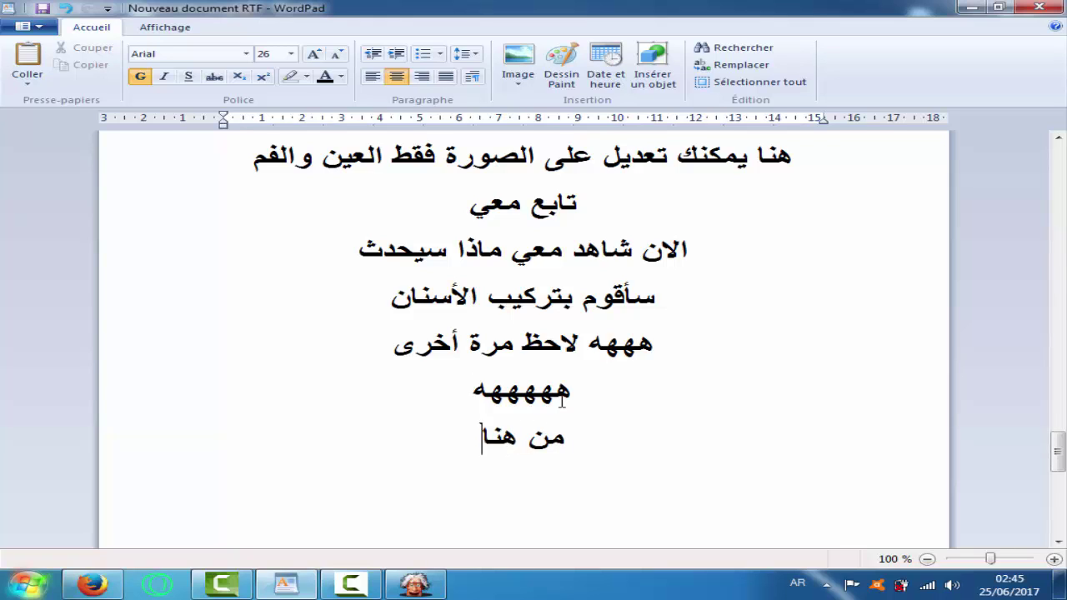
text( يمكنك)
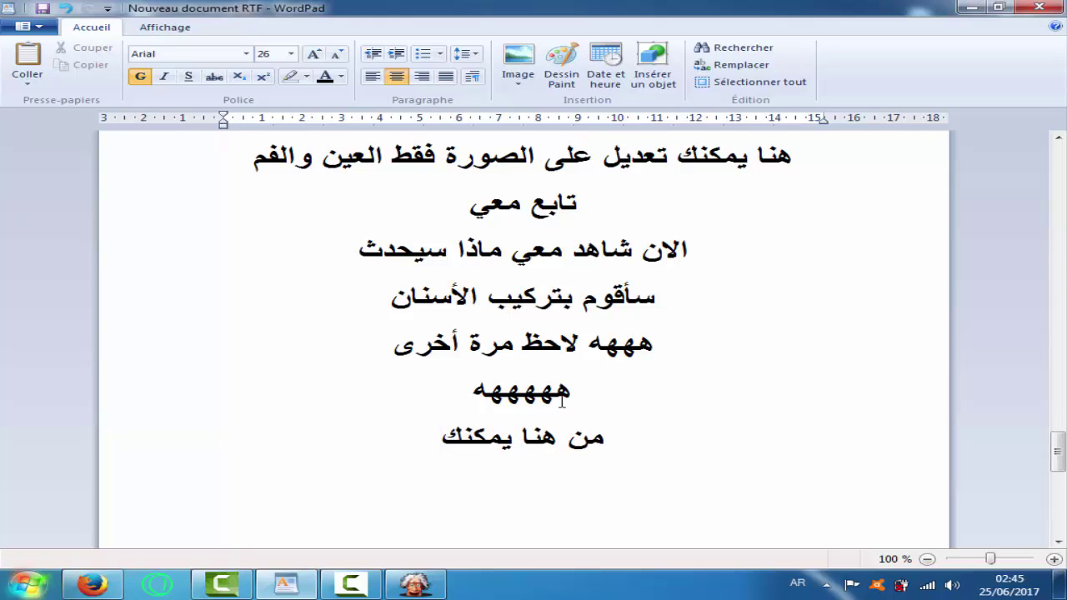
text( تسجيل)
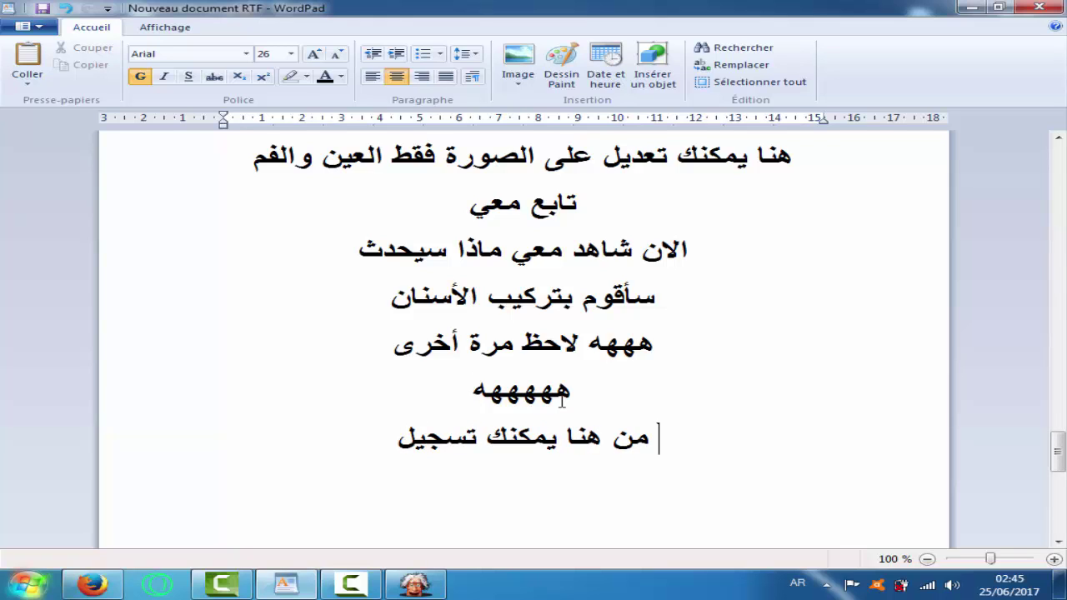
text( صوتك)
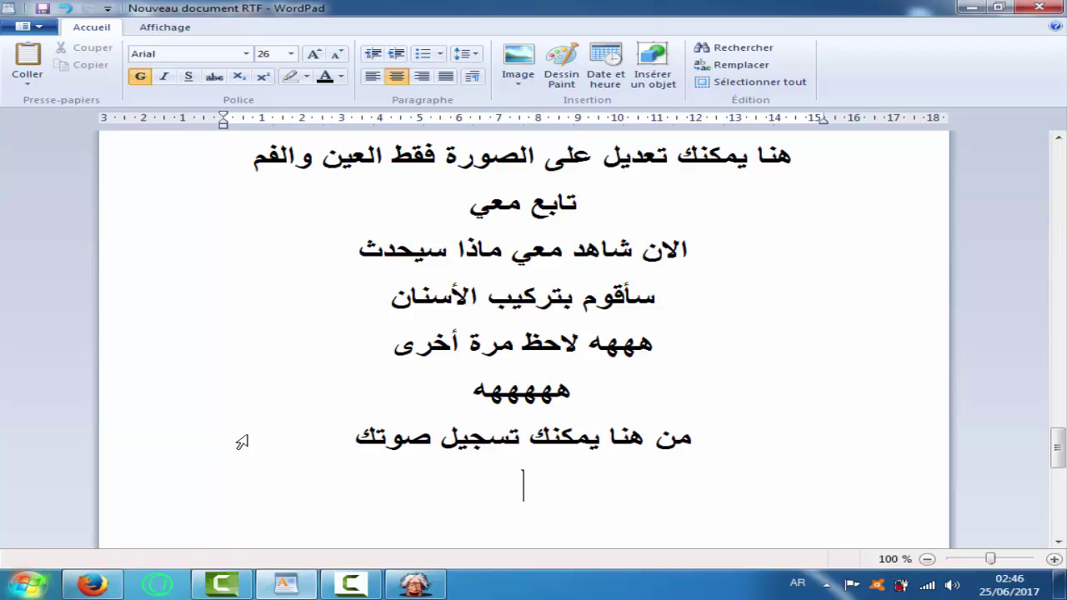
Step: Return to CrazyTalk7 and open the face puppet recording tool for the actor
click(396, 584)
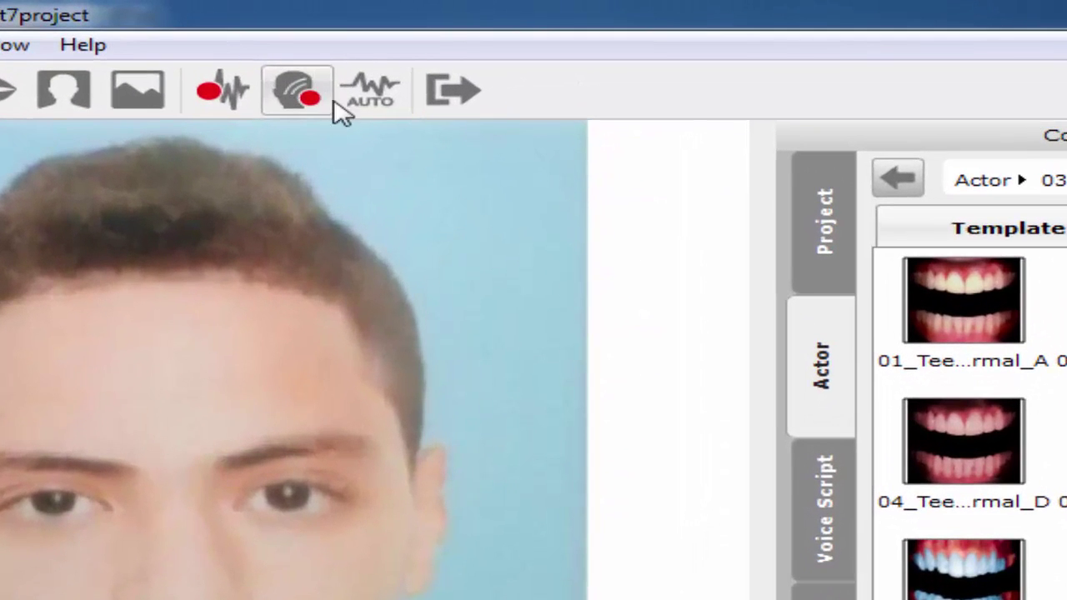
click(307, 98)
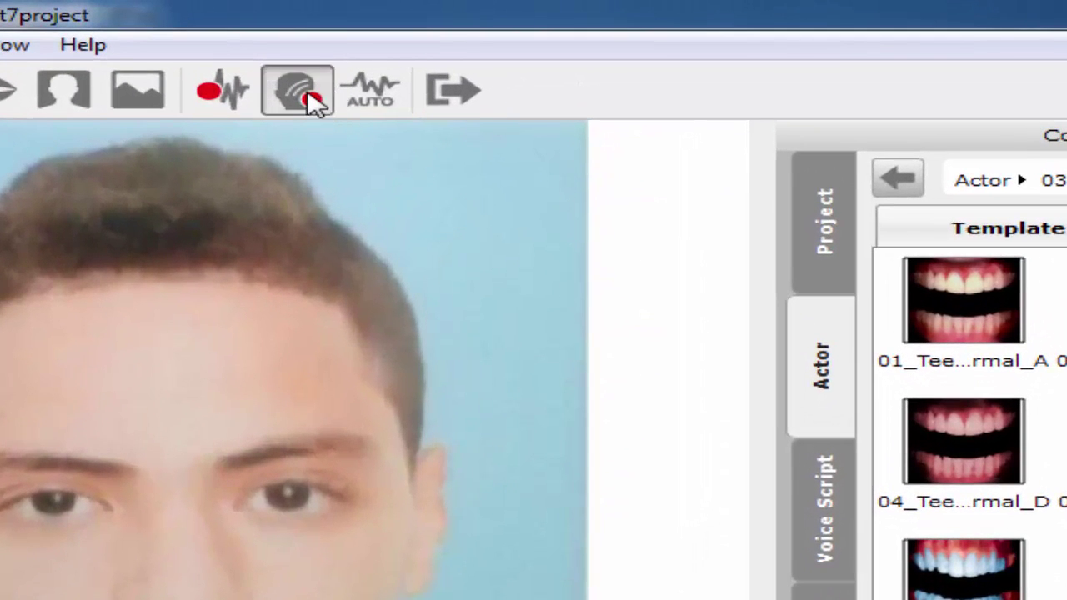